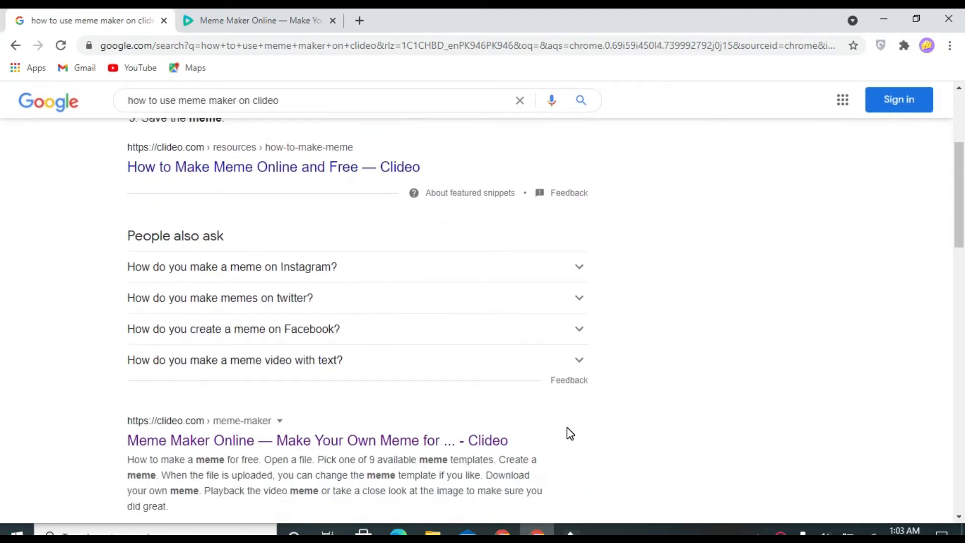
Step: Open Clideo's Meme Maker from the search results and choose the template with black text on a white band above the image
click(471, 440)
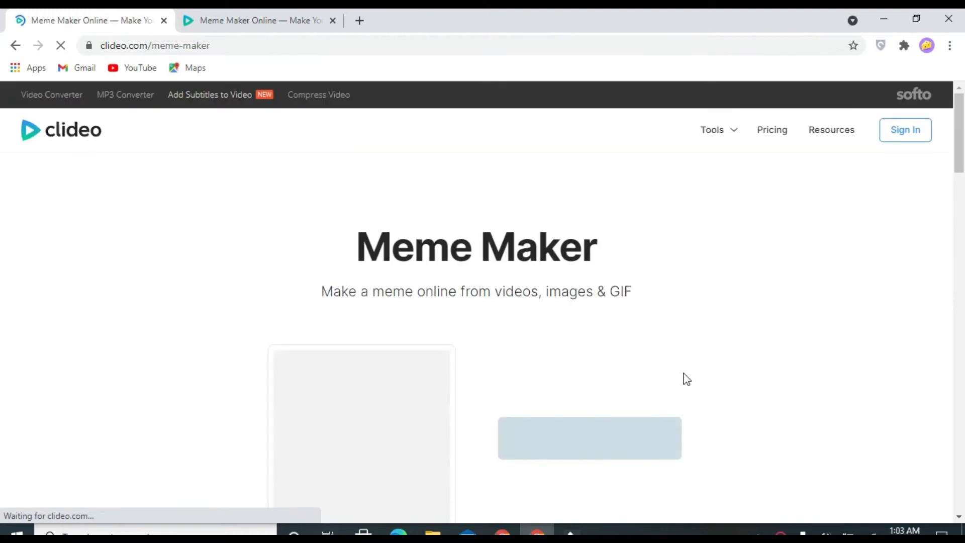
click(570, 478)
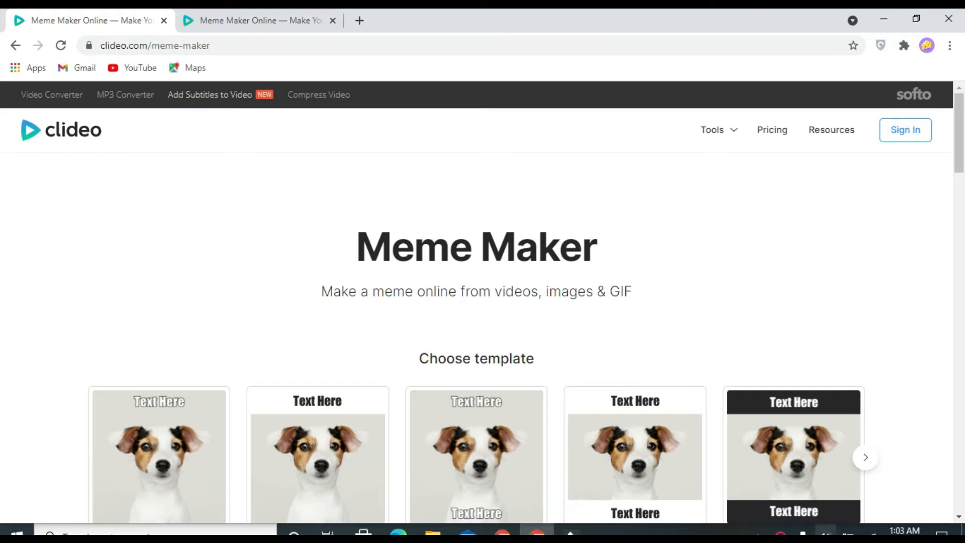
scroll(959, 518, down, 2)
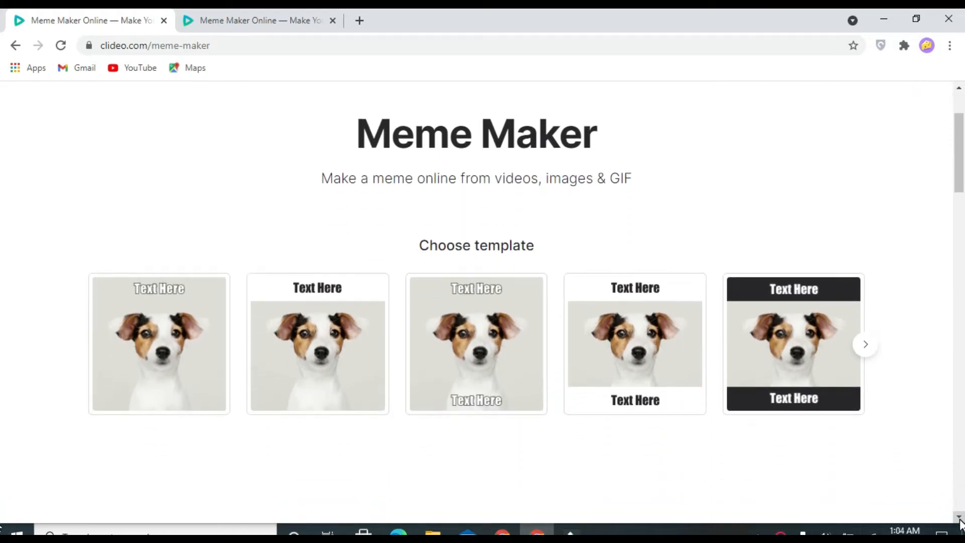
click(327, 389)
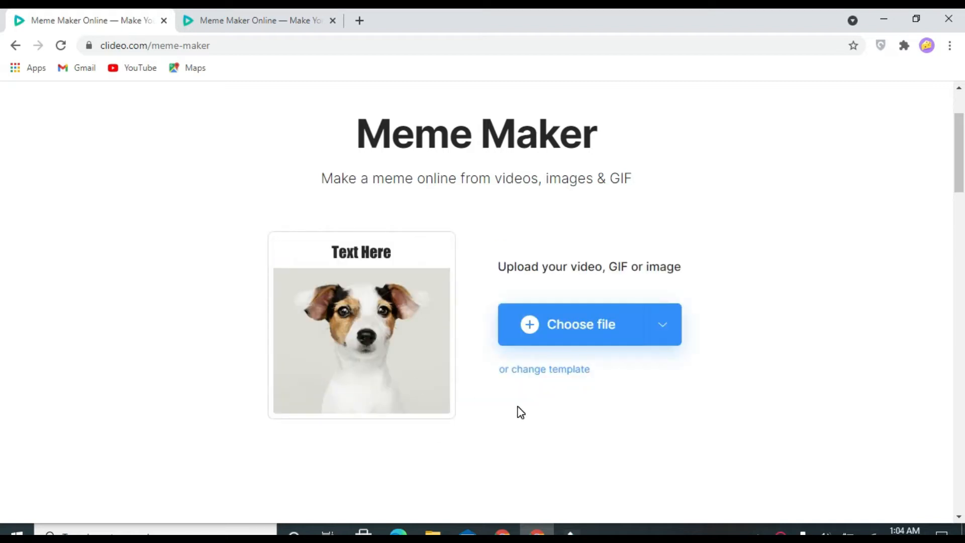
Step: Upload the image of two parrots from the Downloads folder into the meme template
click(586, 351)
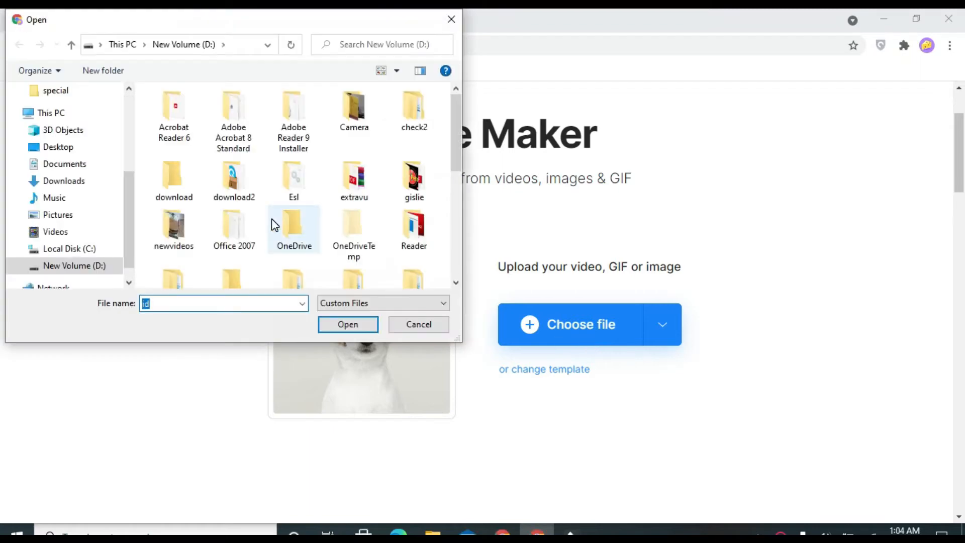
click(80, 182)
double_click(184, 141)
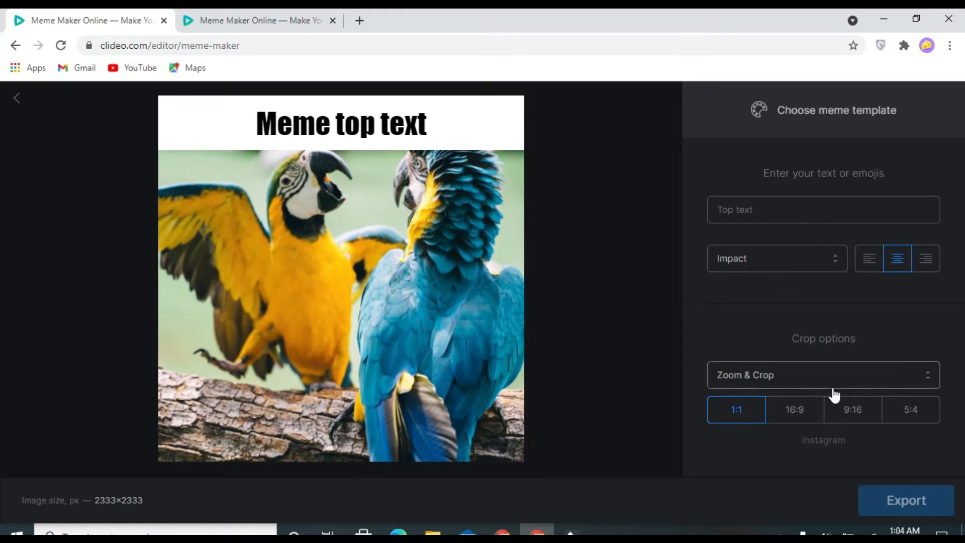
Step: Try the 16:9, 9:16 and 5:4 crop ratios and set the meme to 16:9
click(800, 408)
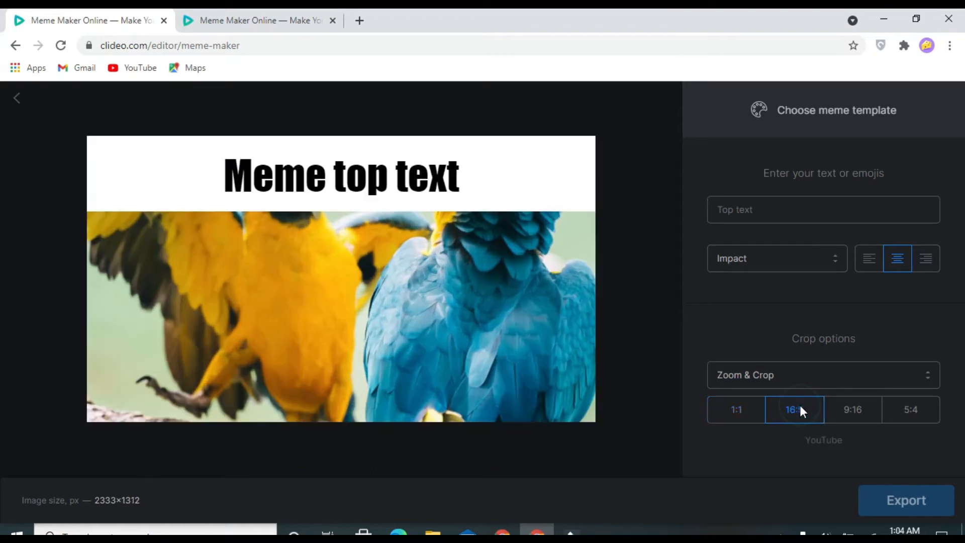
click(843, 409)
click(907, 407)
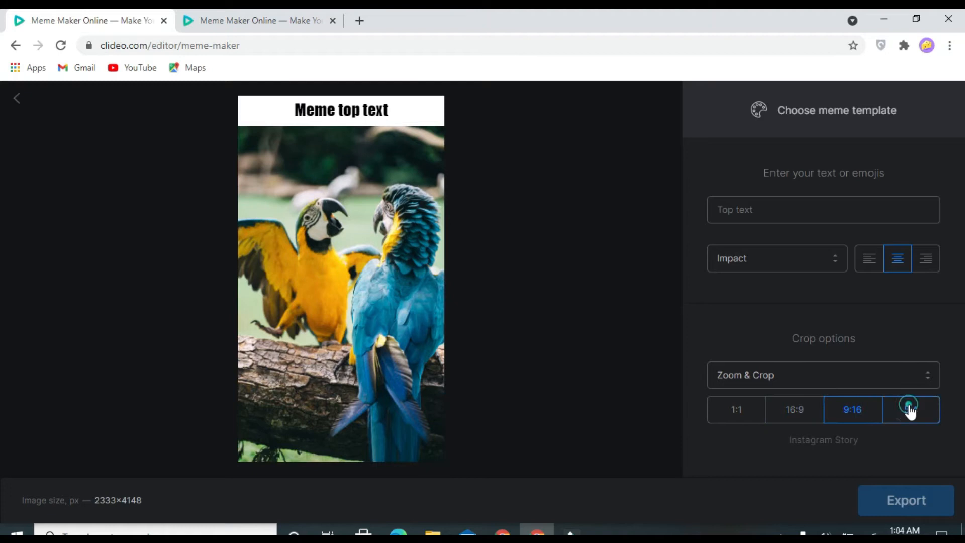
click(793, 419)
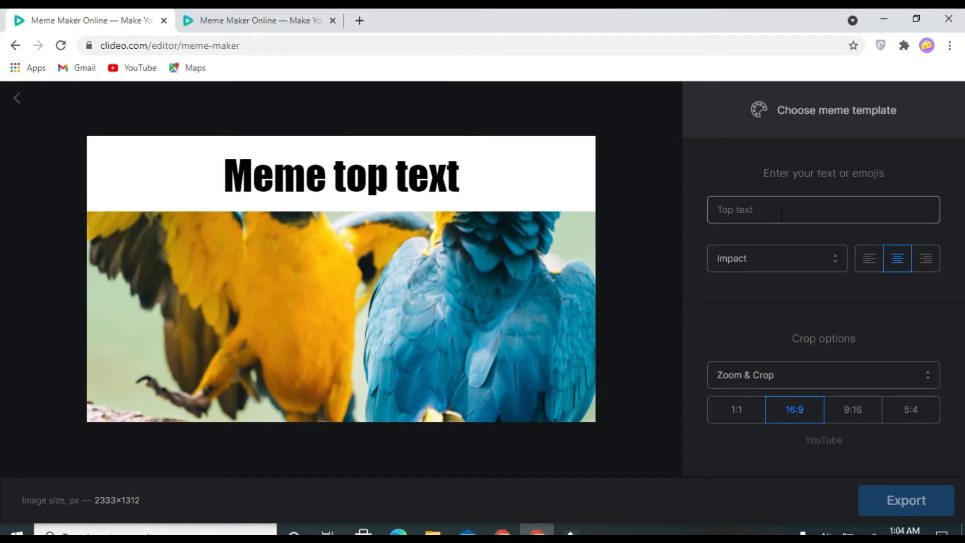
Step: Try left and right alignment on the top text and return it to centre alignment
click(866, 259)
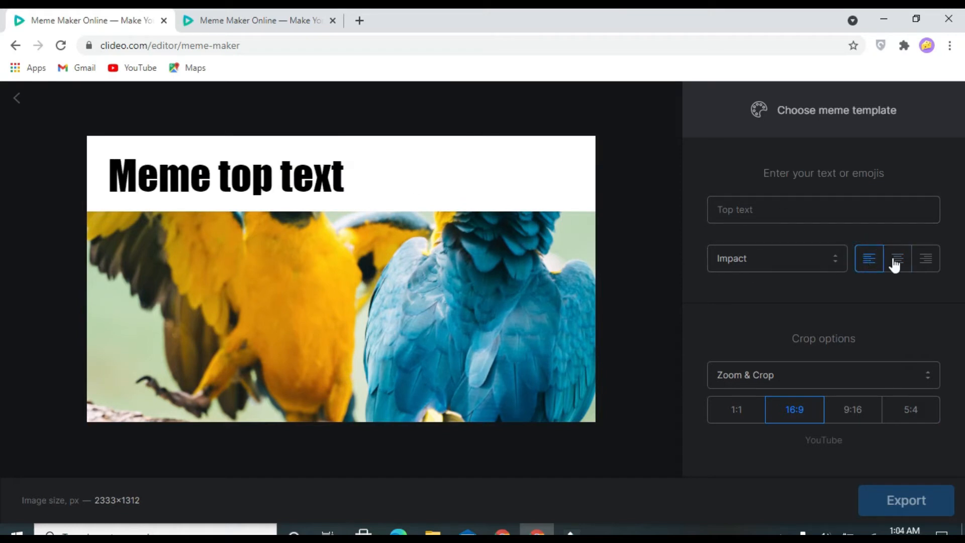
click(926, 259)
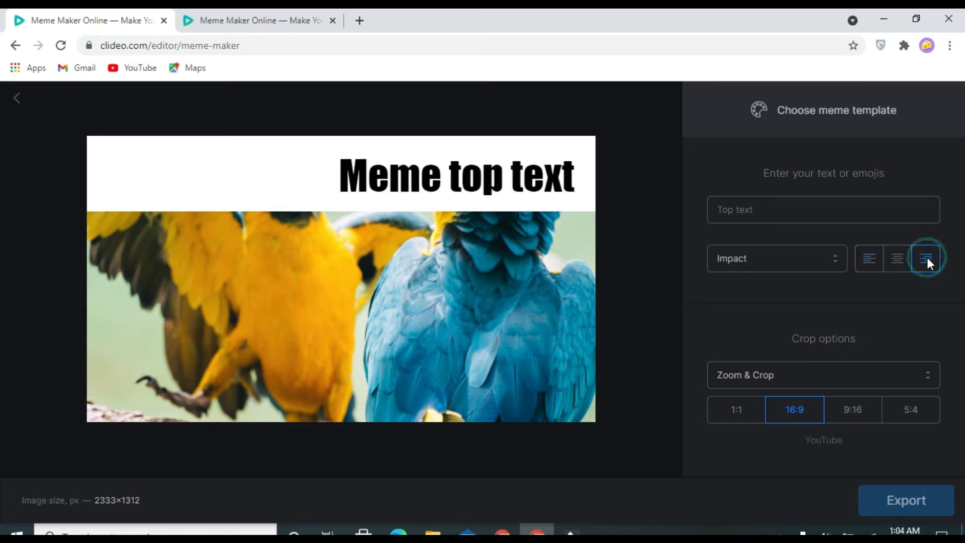
click(898, 266)
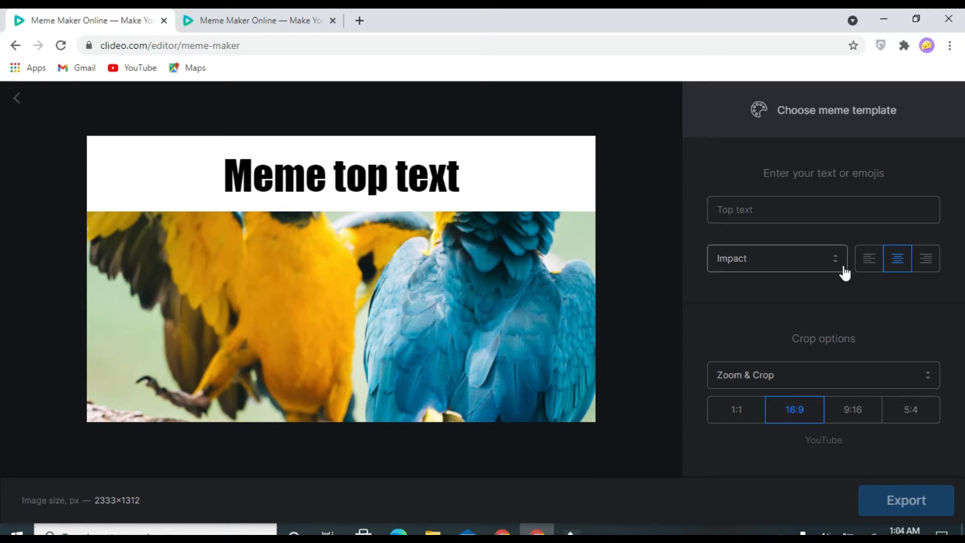
Step: Compare the Fit with border and Zoom & Crop modes and set the image to Fit with border
click(927, 375)
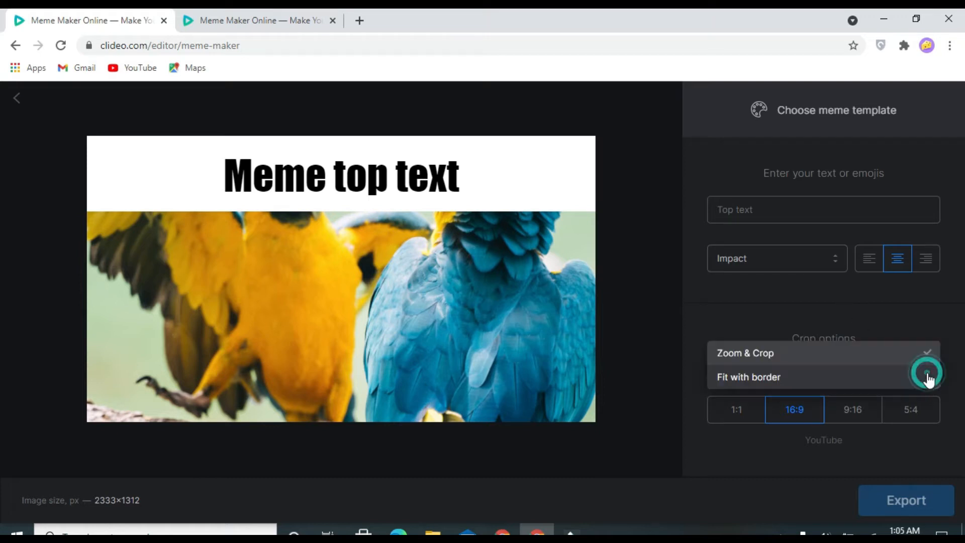
click(876, 378)
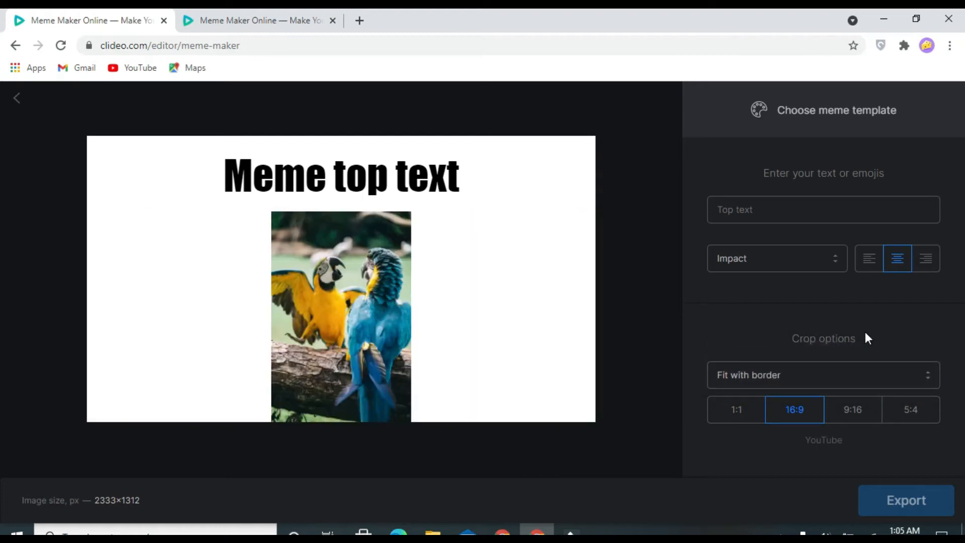
click(928, 383)
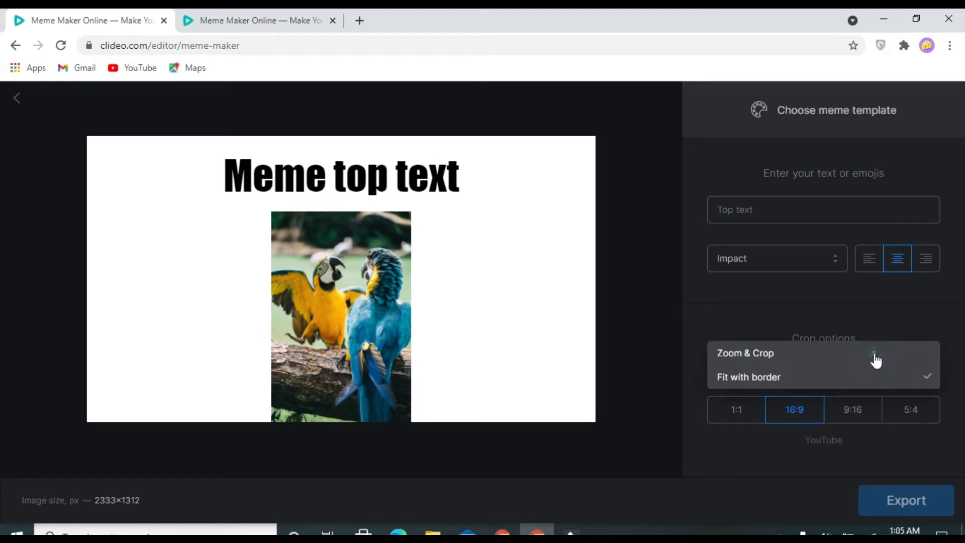
click(875, 356)
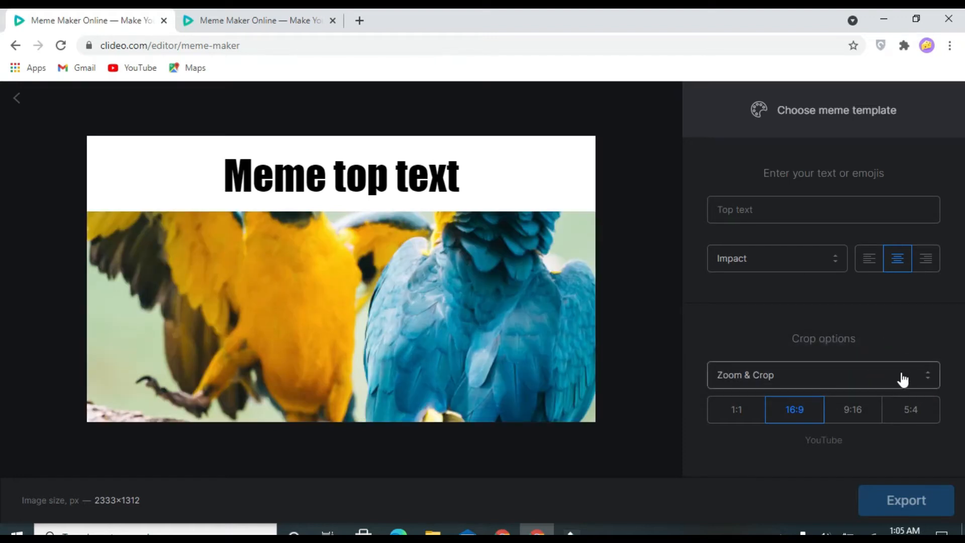
click(926, 383)
click(884, 389)
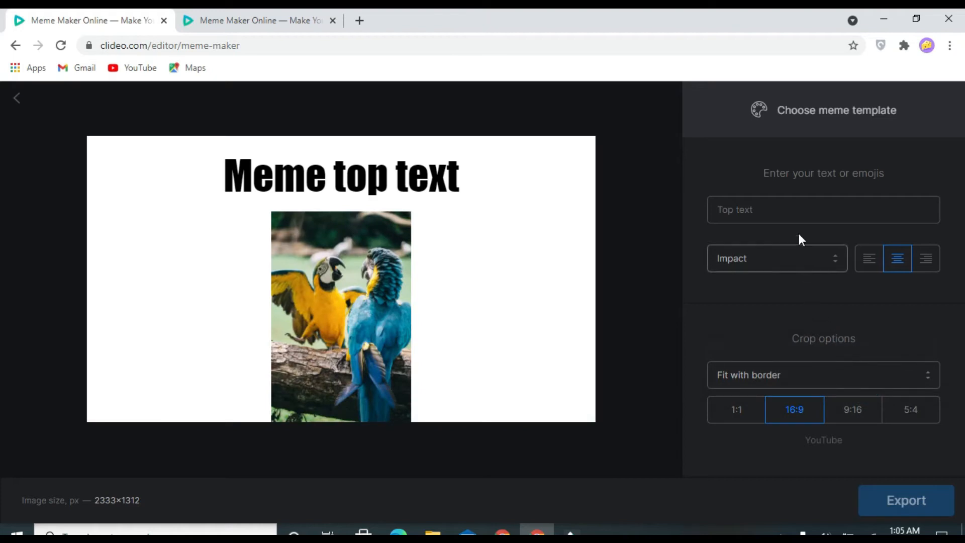
Step: Enter "I am looking beautiful ok" as the meme's top text
click(799, 210)
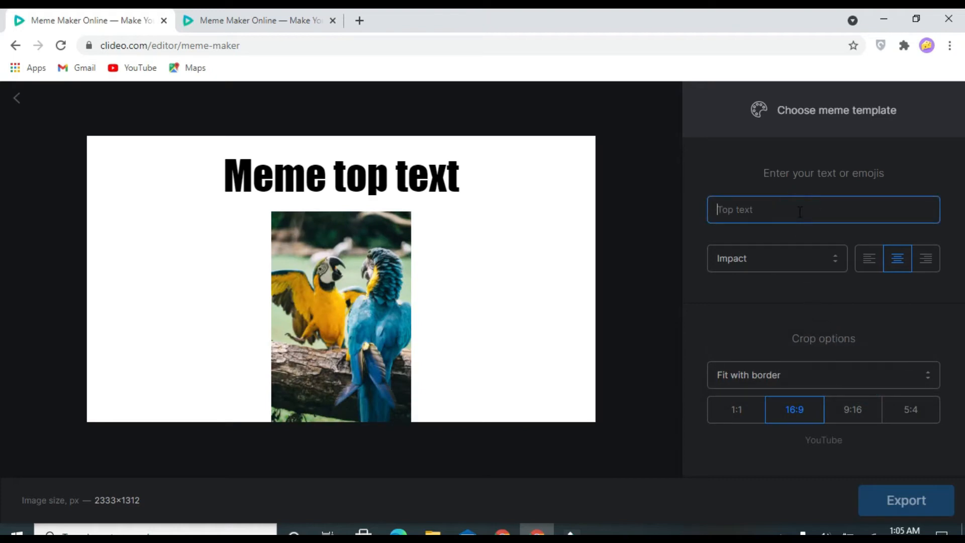
click(800, 211)
text(I)
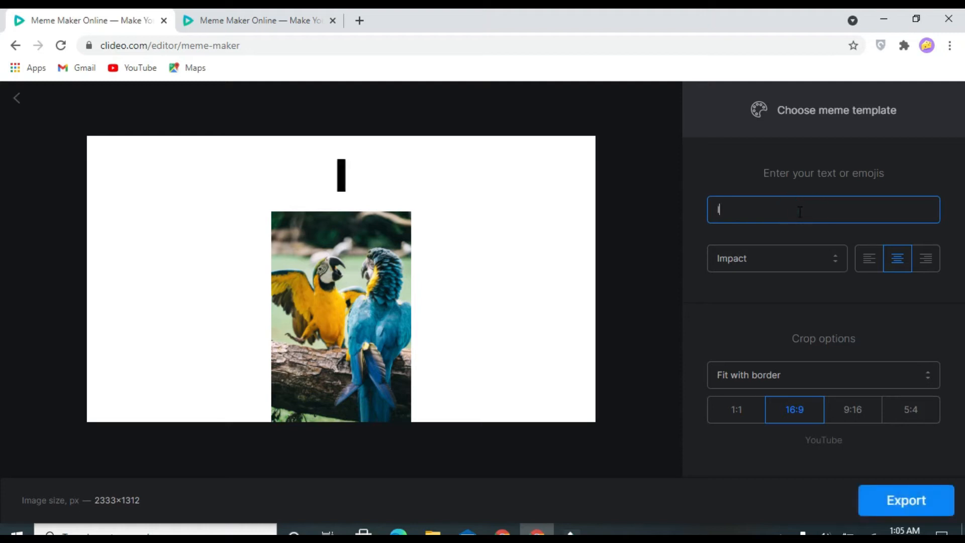
text( a)
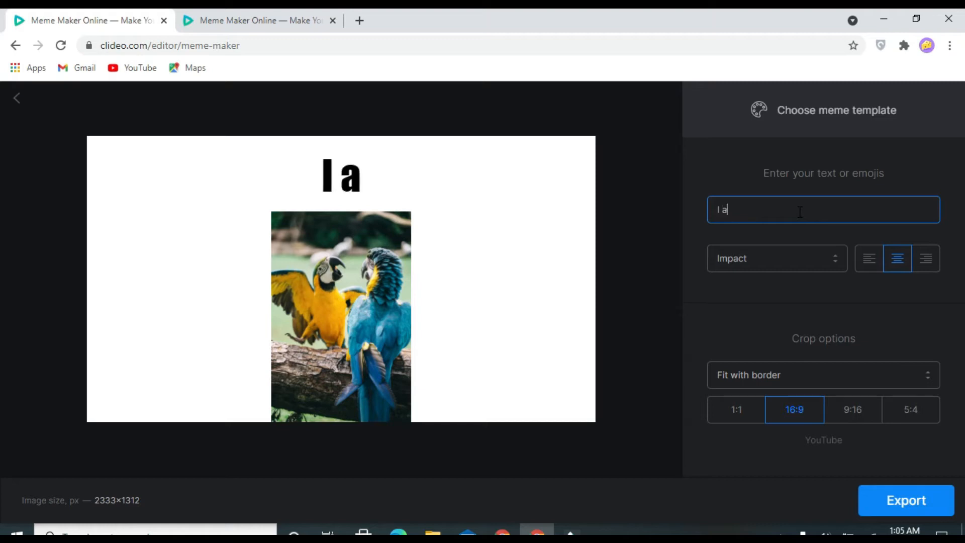
text(m Ioo)
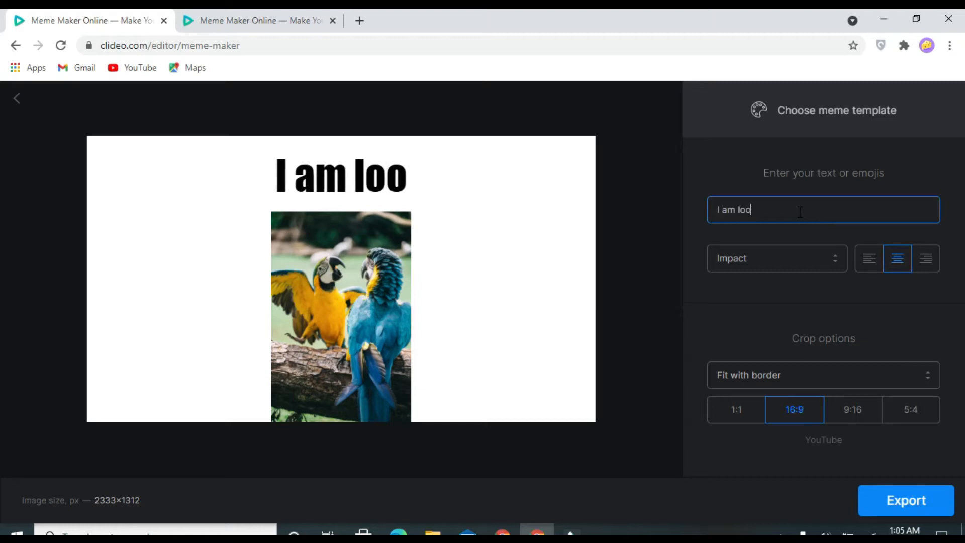
text(king)
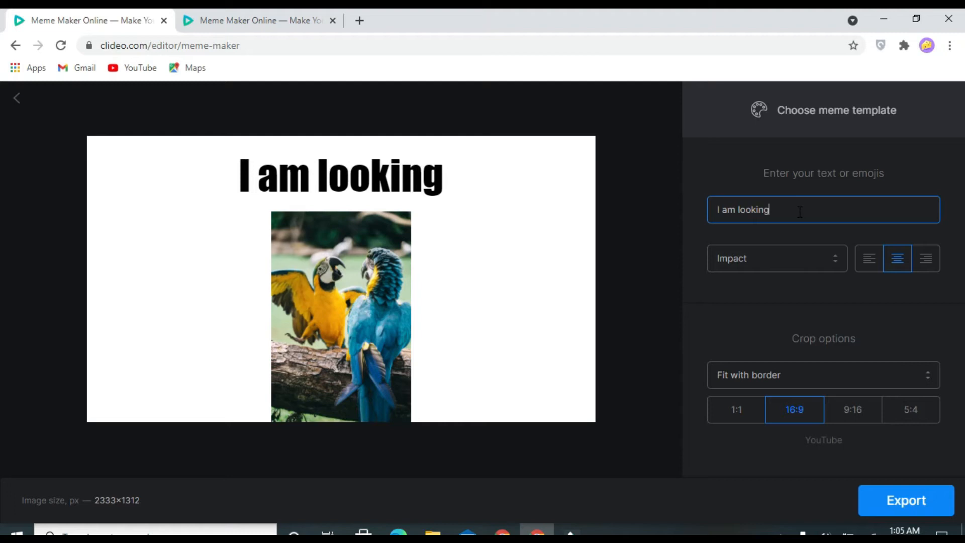
text( beautifu)
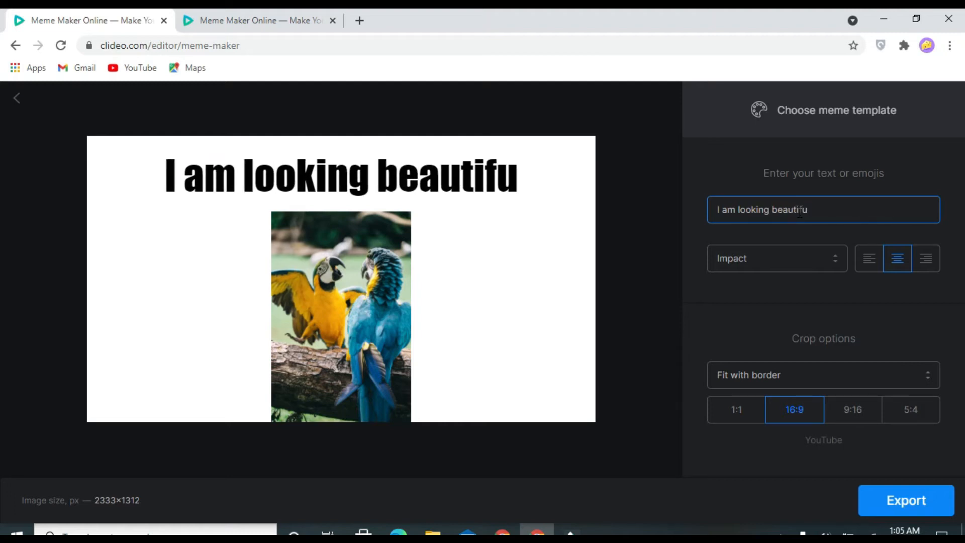
text(l ok)
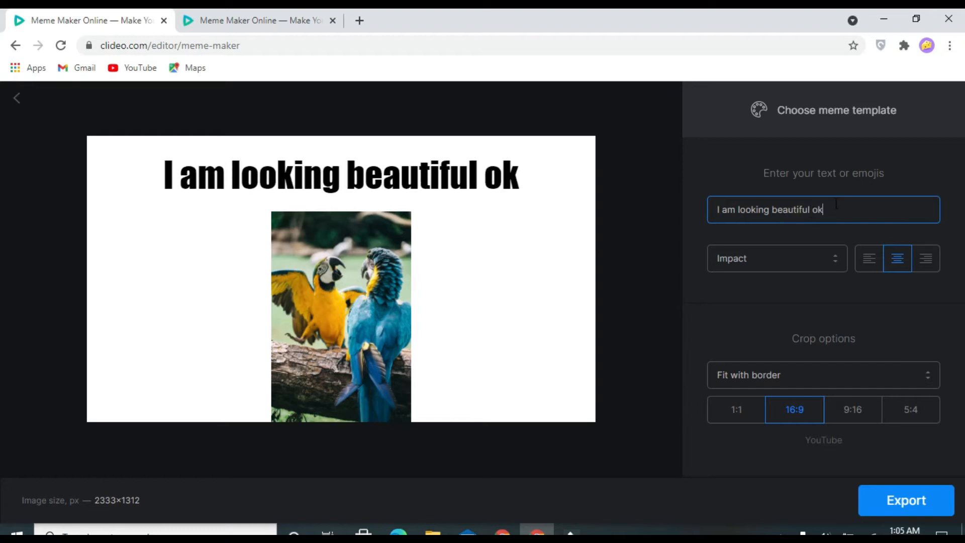
Step: Try the Verdana and Garamond fonts on the top text
click(835, 261)
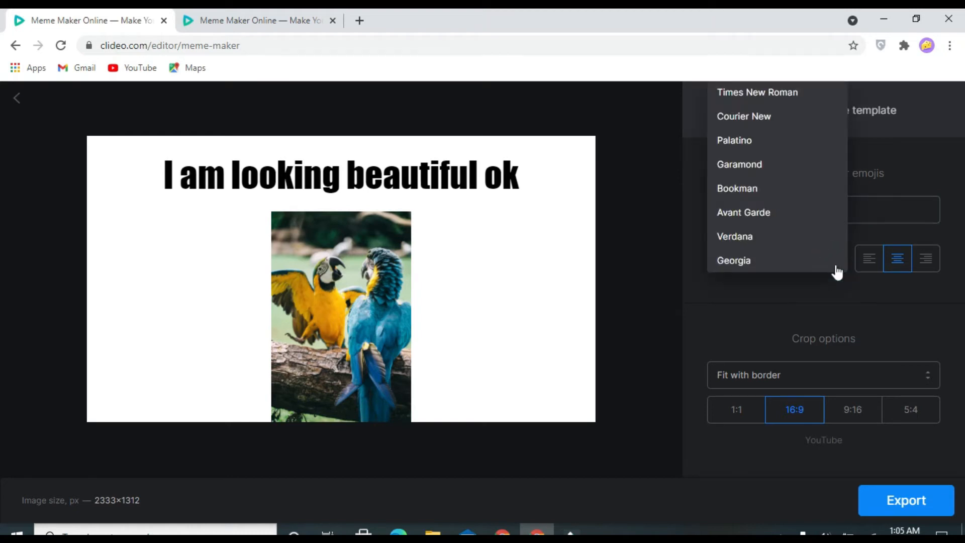
click(787, 237)
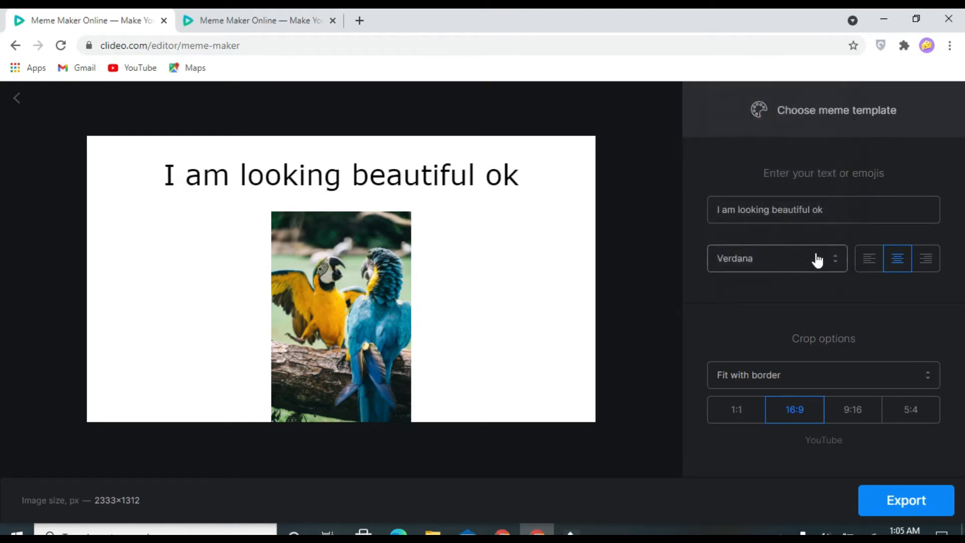
click(831, 265)
click(769, 167)
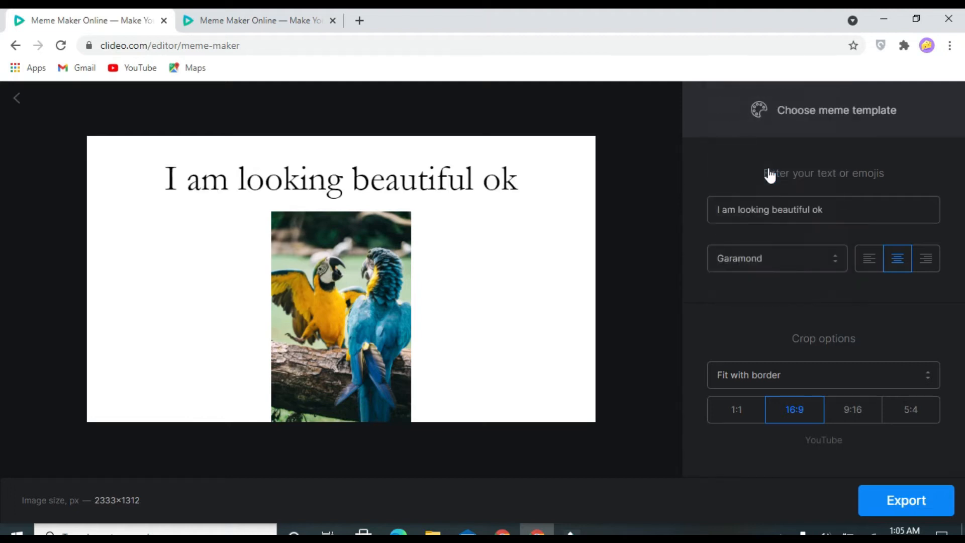
click(831, 267)
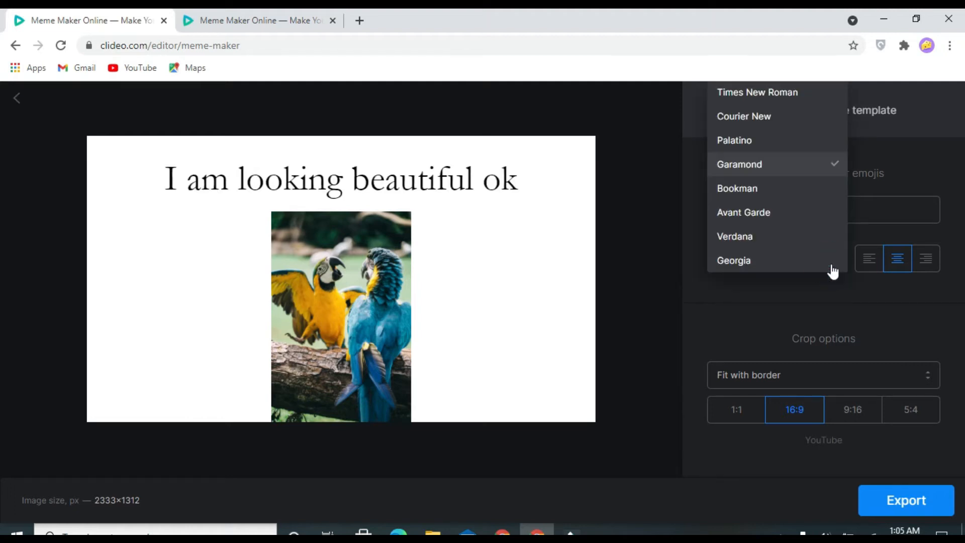
click(845, 253)
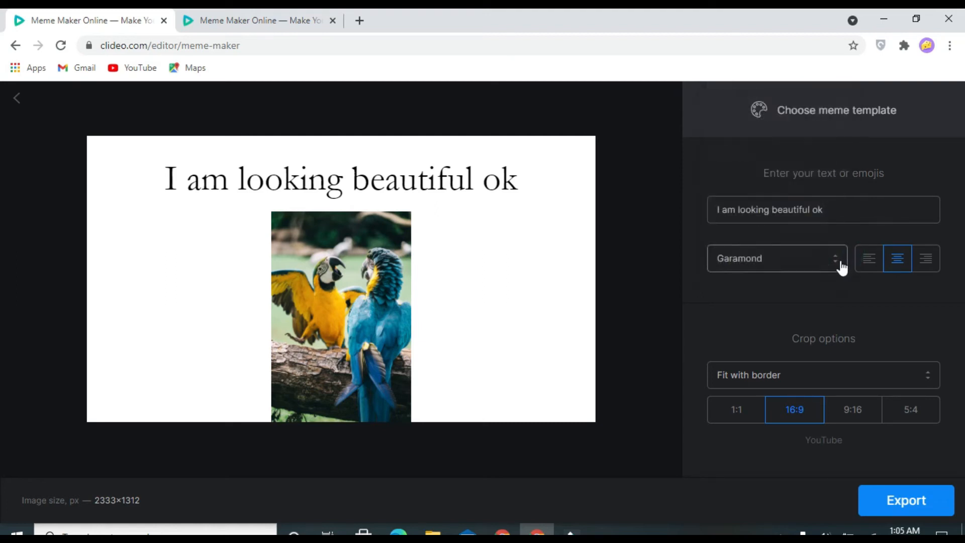
Step: Try the Arial Black font on the top text and return it to Impact
click(841, 266)
click(806, 245)
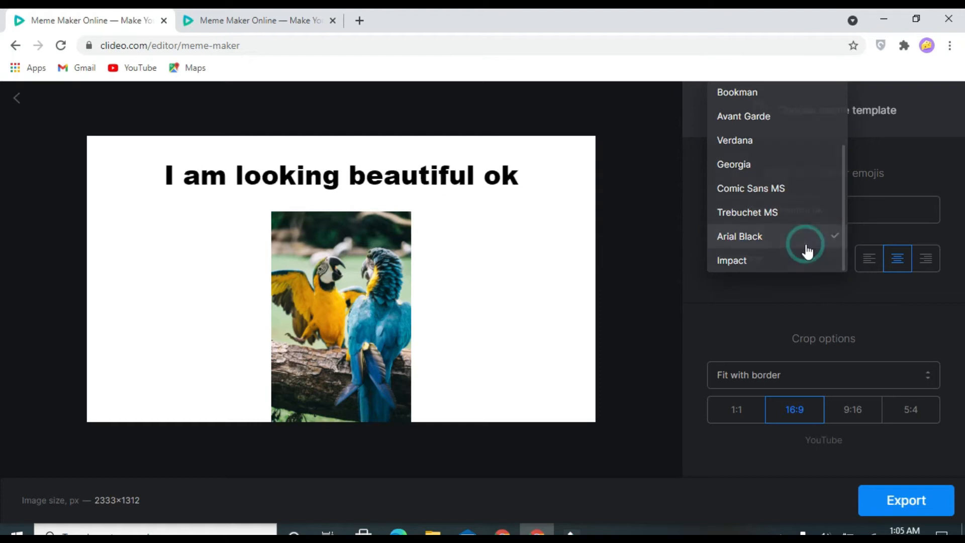
click(832, 257)
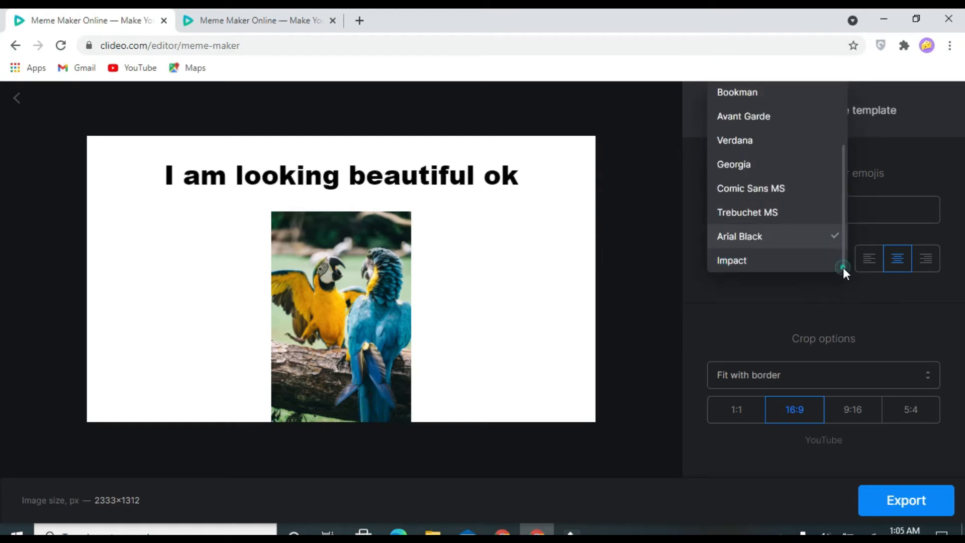
click(843, 267)
click(840, 266)
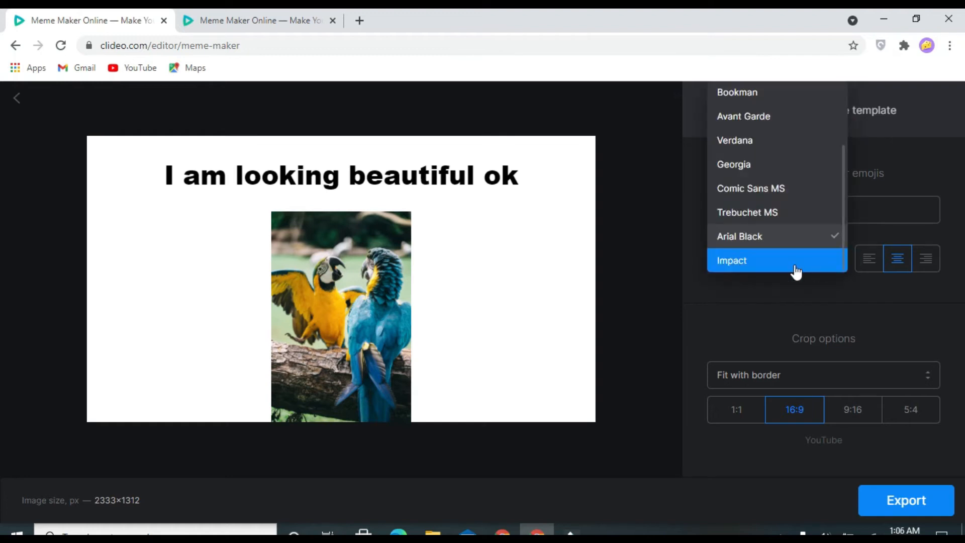
click(793, 265)
Step: Try the Avant Garde and Palatino fonts on the meme's top text
click(834, 266)
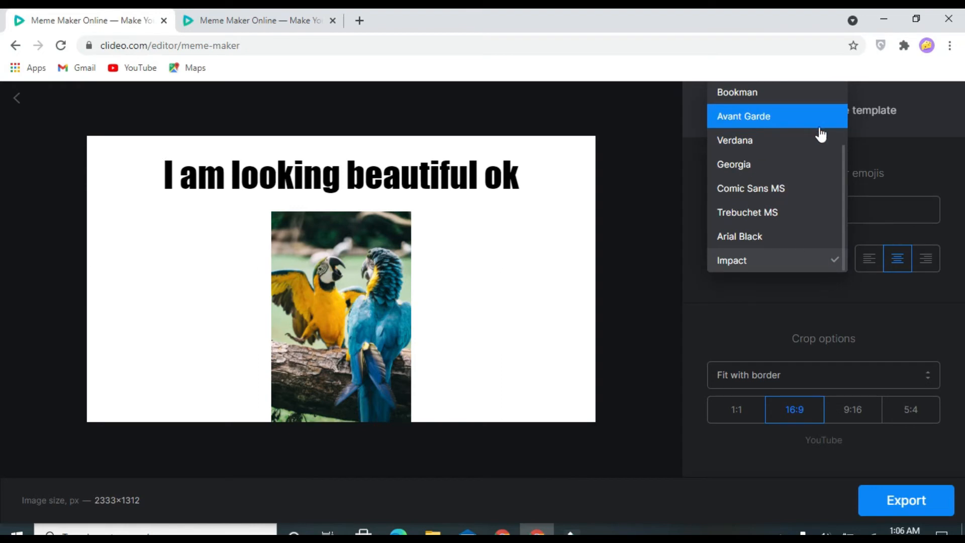
click(837, 126)
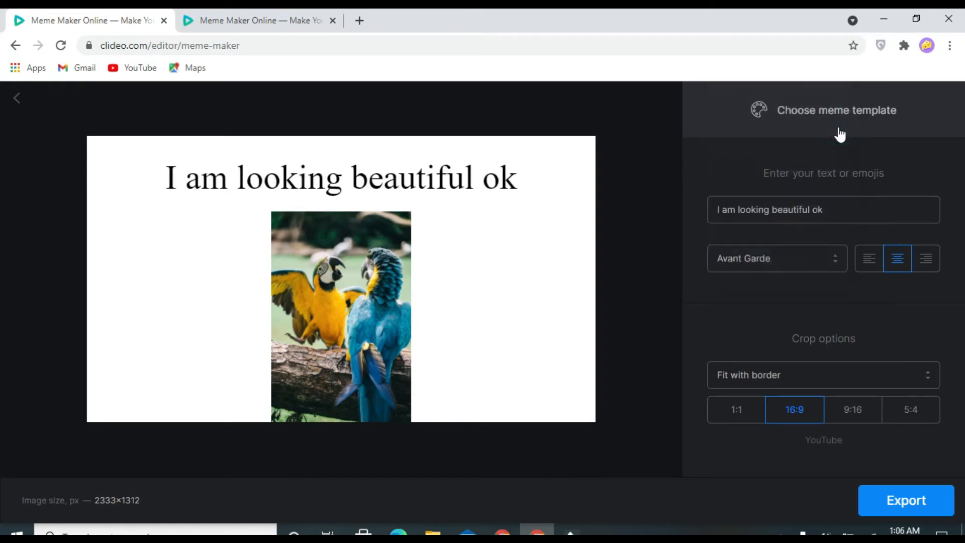
click(839, 258)
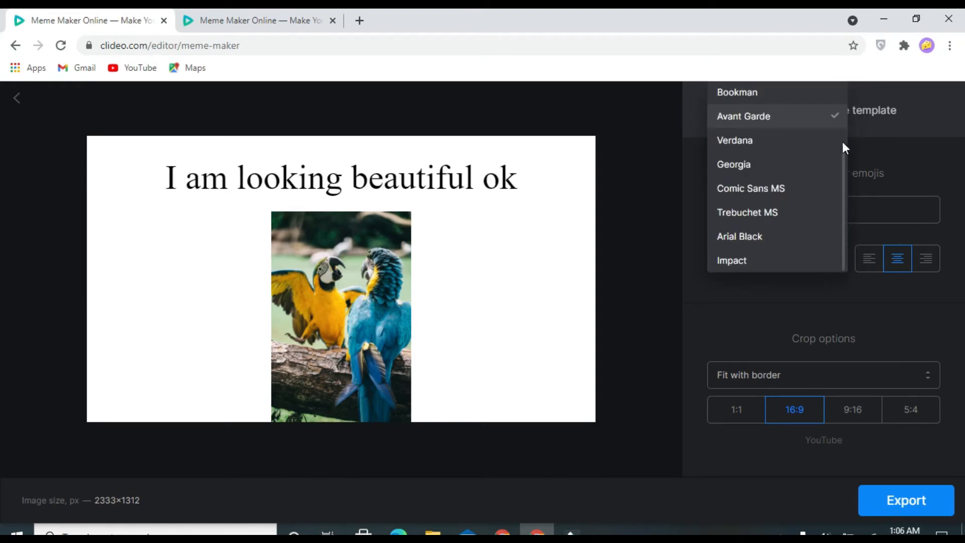
click(842, 141)
click(836, 261)
click(774, 135)
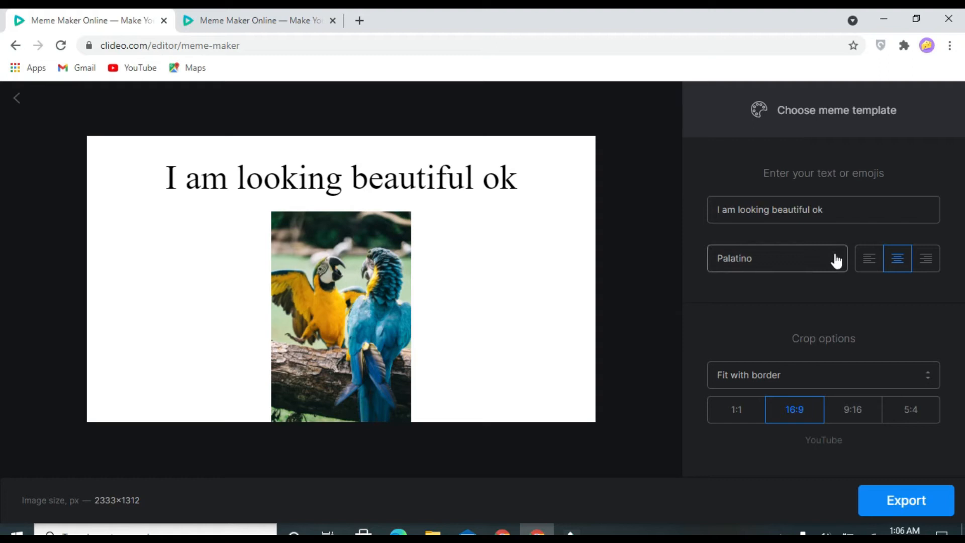
Step: Try the Courier New font on the top text and set it to Garamond
click(836, 260)
click(769, 119)
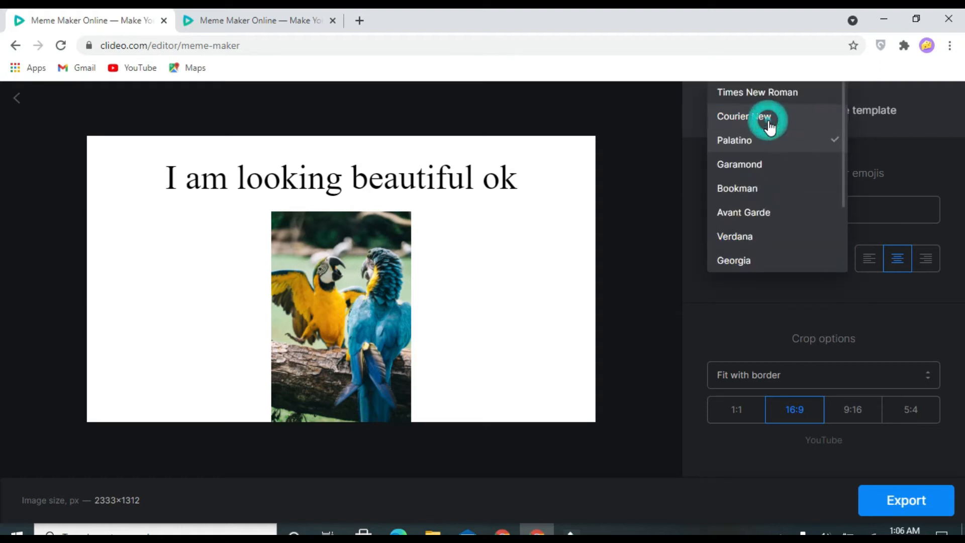
click(835, 260)
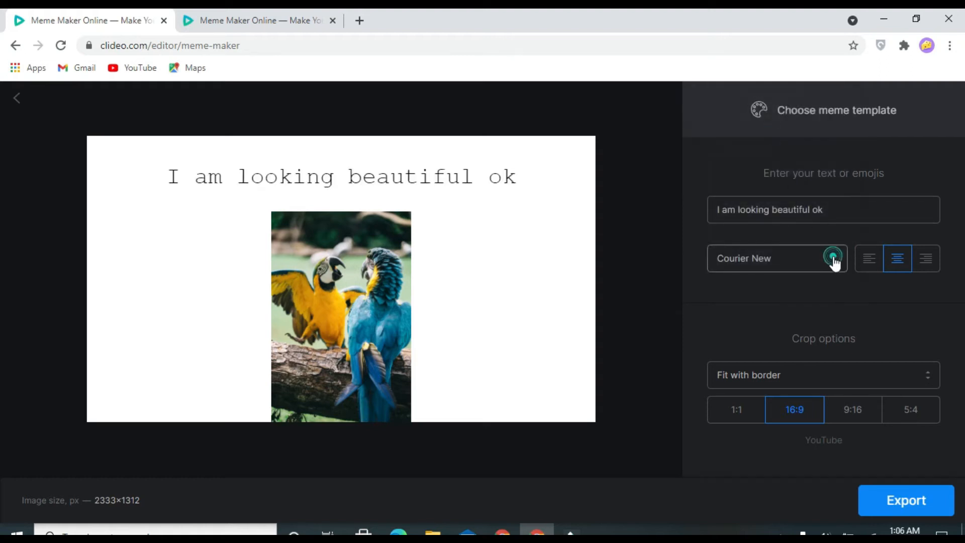
click(764, 176)
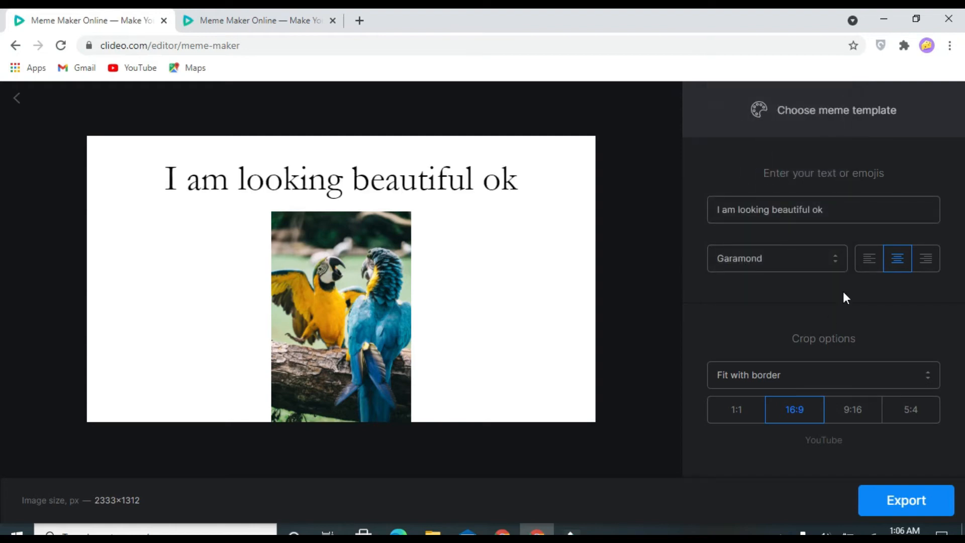
Step: Try left and right alignment on the top text and return it to centre
click(866, 268)
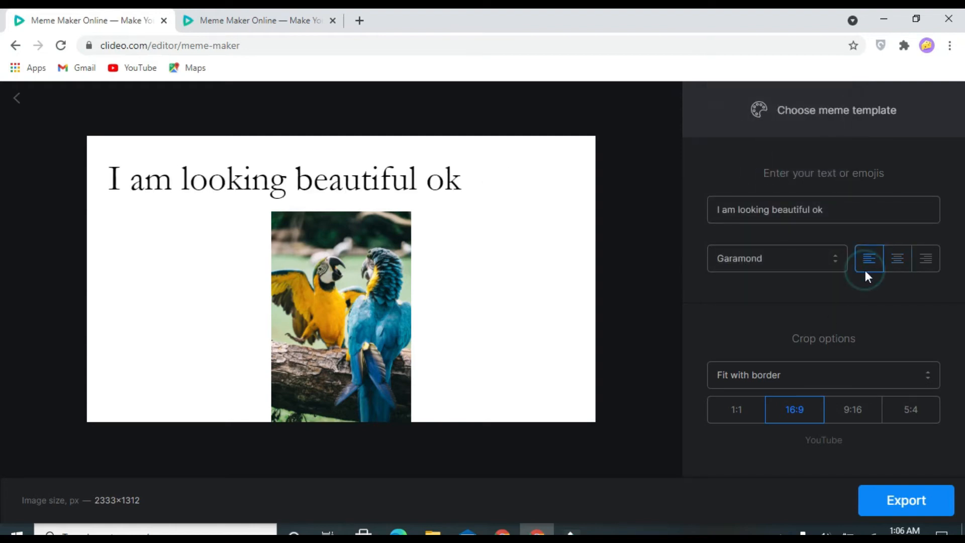
click(908, 263)
click(923, 265)
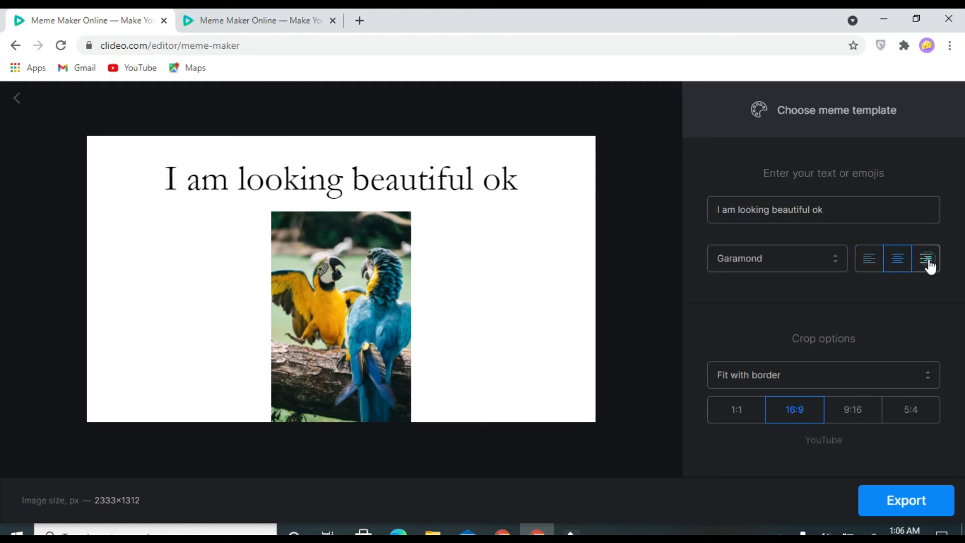
click(904, 266)
Step: Compare the 9:16, 5:4 and 1:1 crop ratios on the meme and return it to 16:9
click(868, 415)
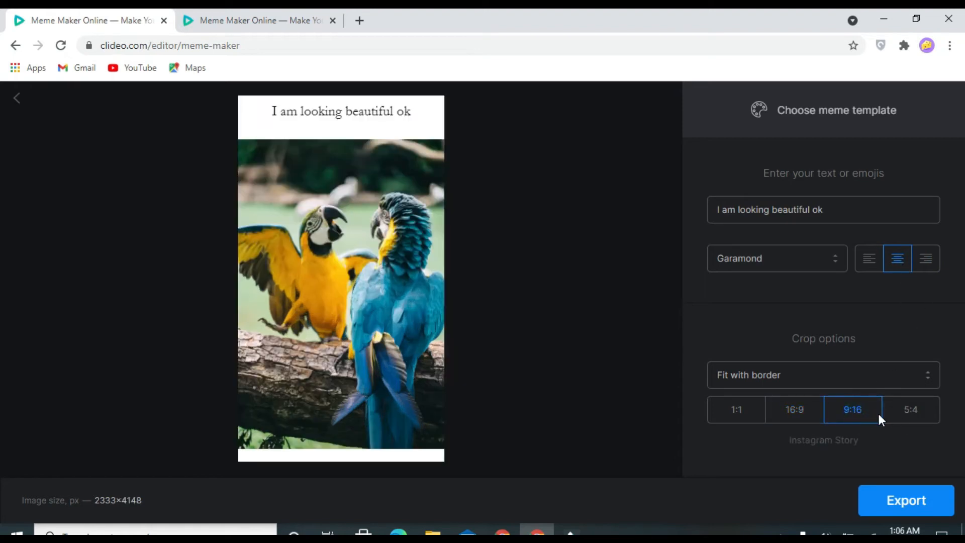
click(910, 415)
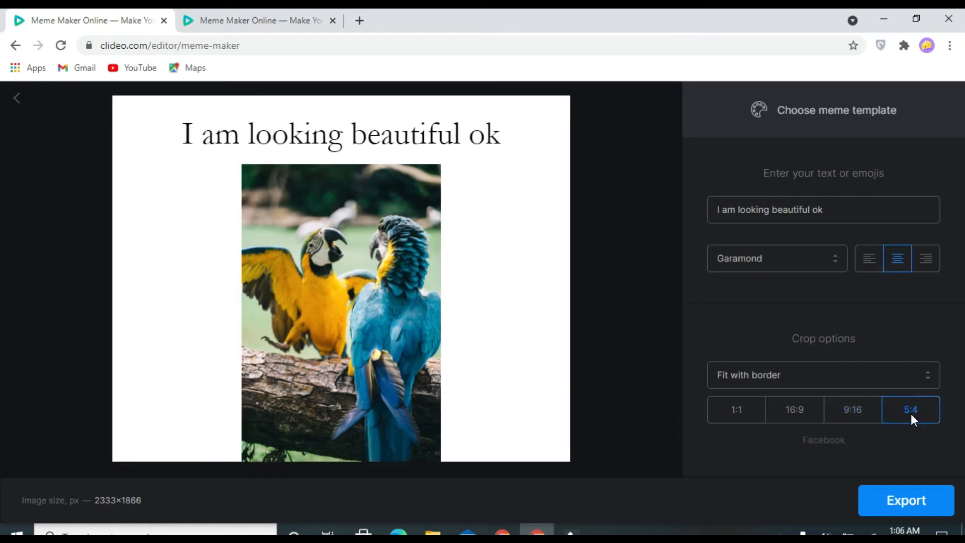
click(812, 421)
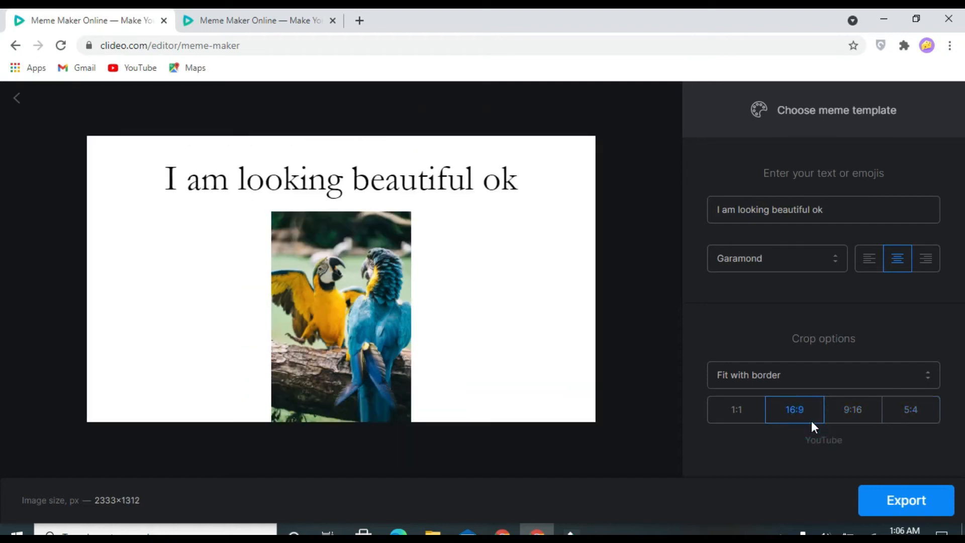
click(734, 417)
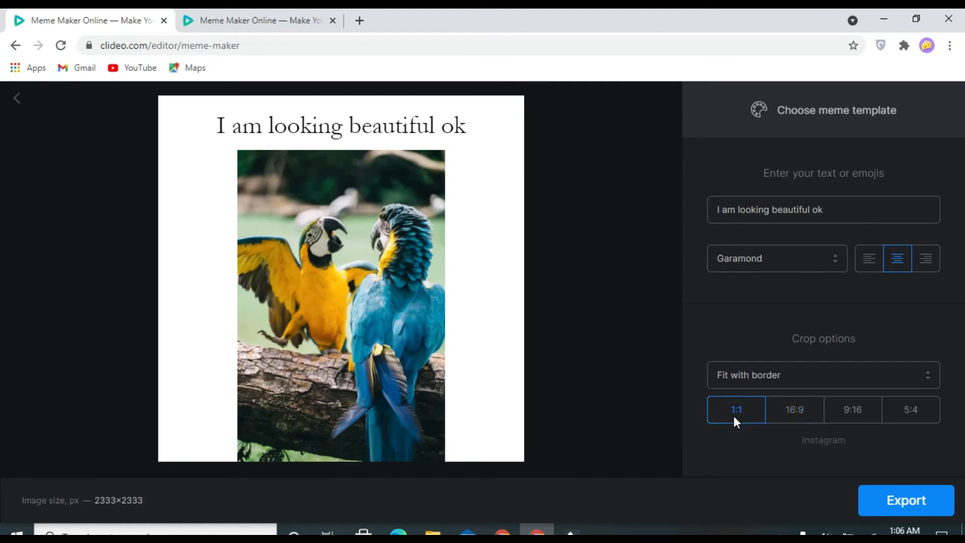
click(795, 411)
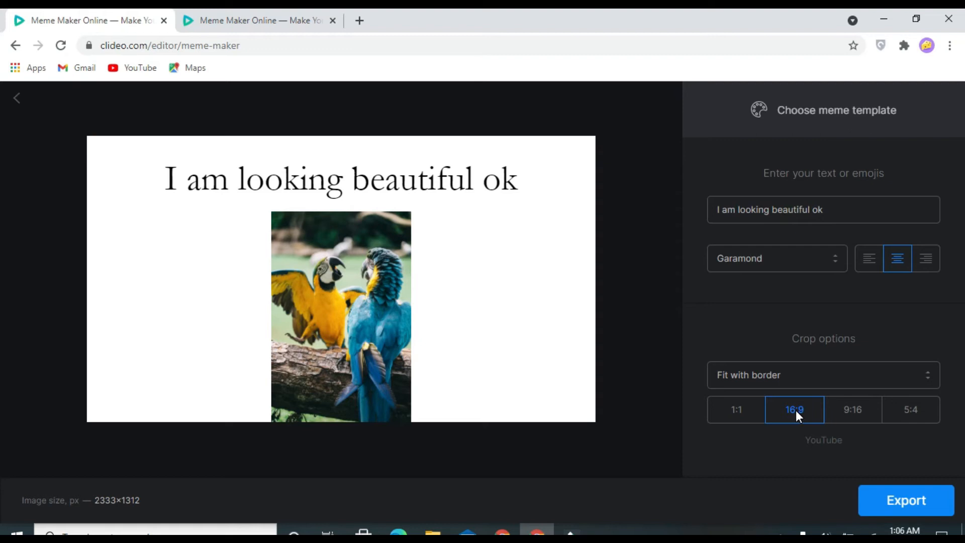
click(857, 411)
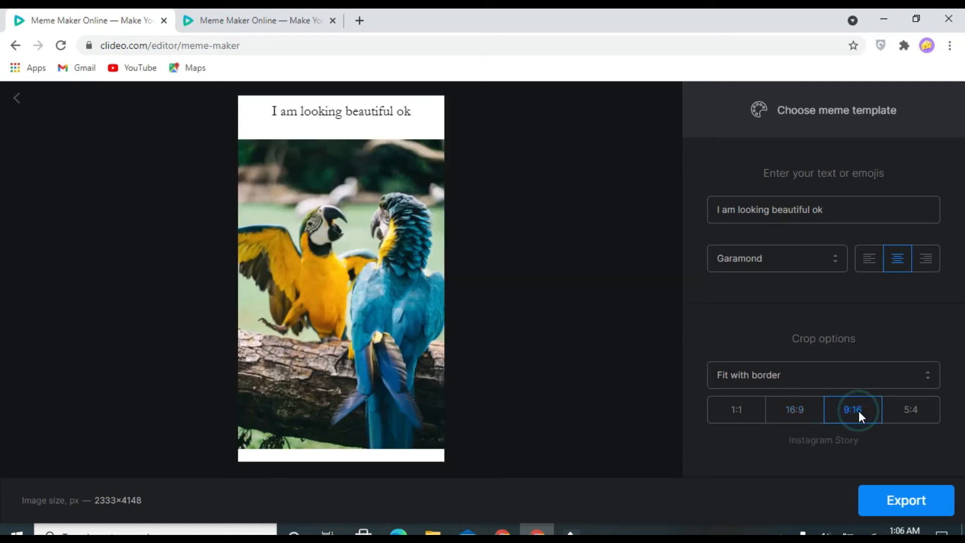
click(921, 410)
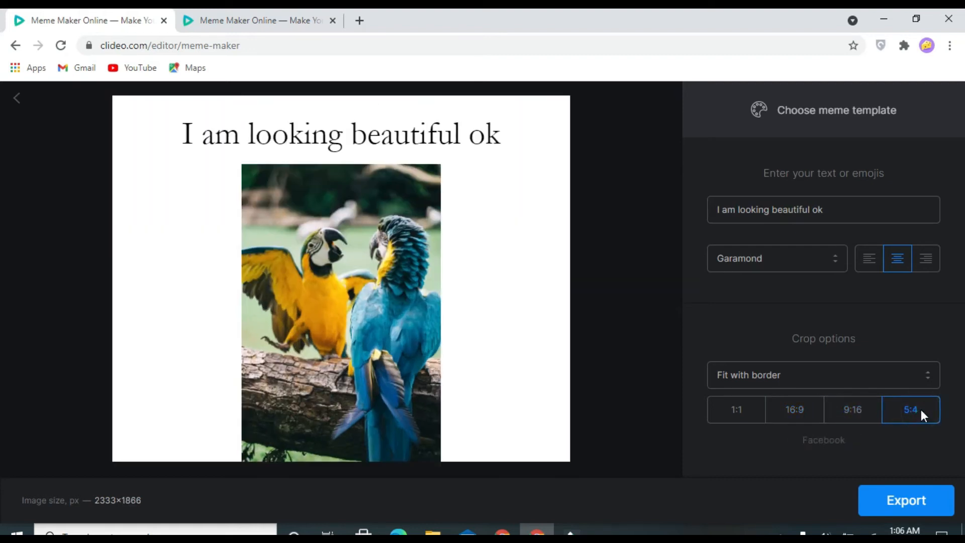
click(783, 410)
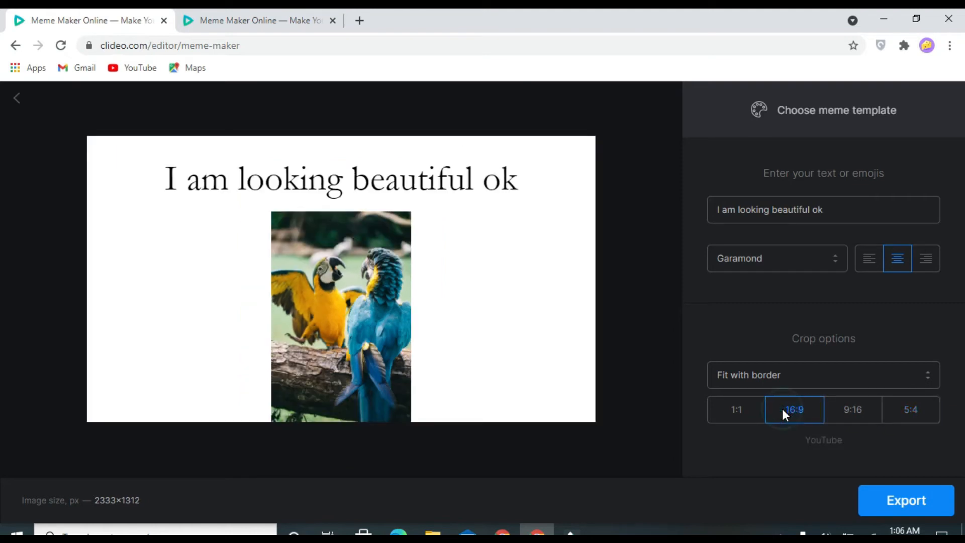
click(743, 417)
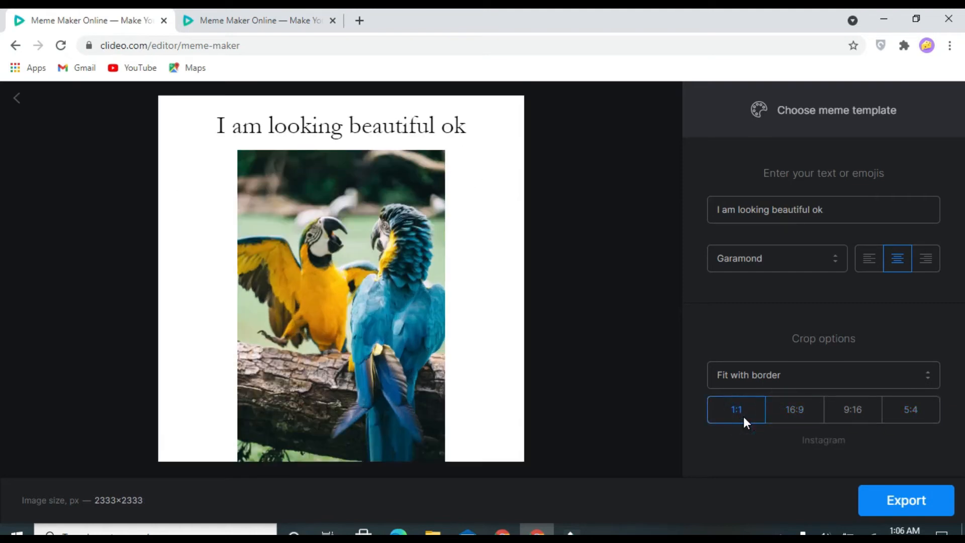
click(796, 416)
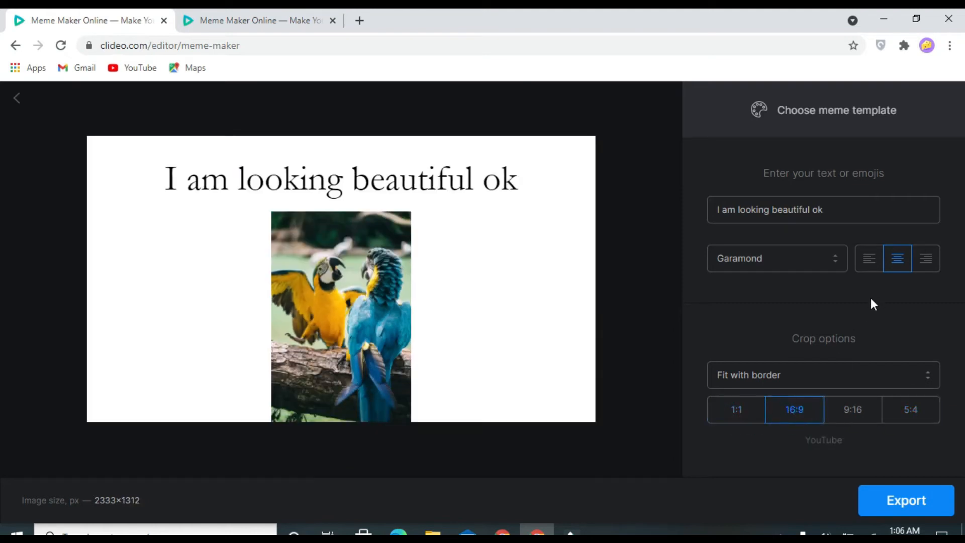
Step: Preview the caption aligned left and right again and restore its centre alignment
click(862, 264)
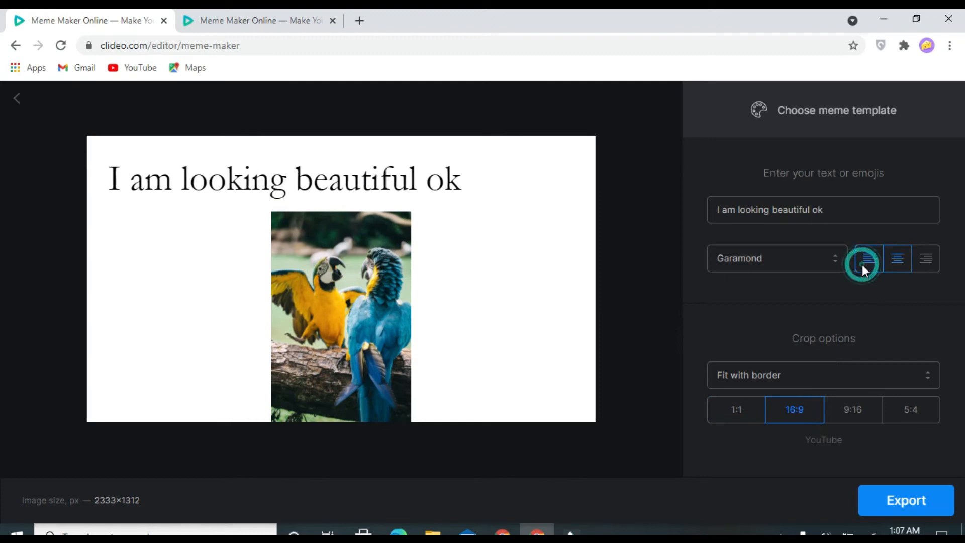
click(923, 266)
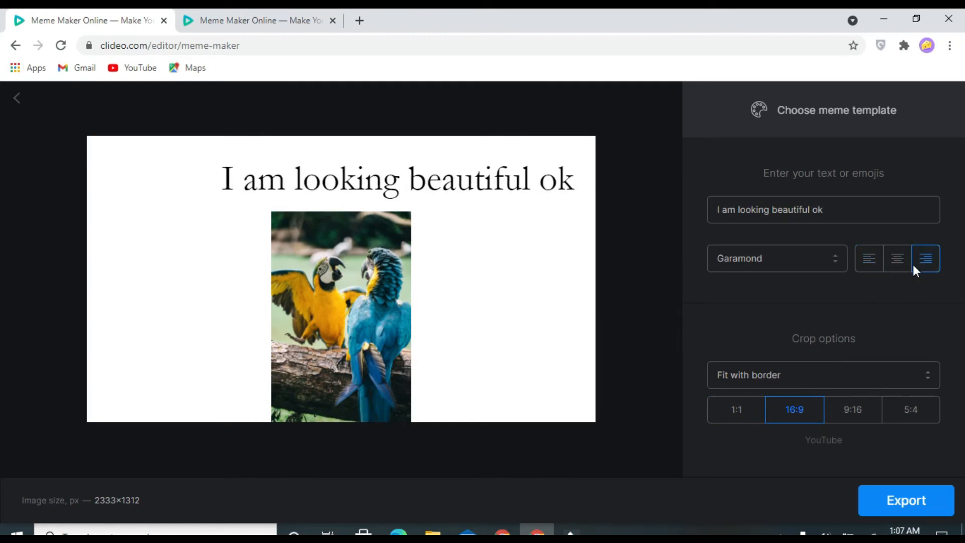
click(898, 270)
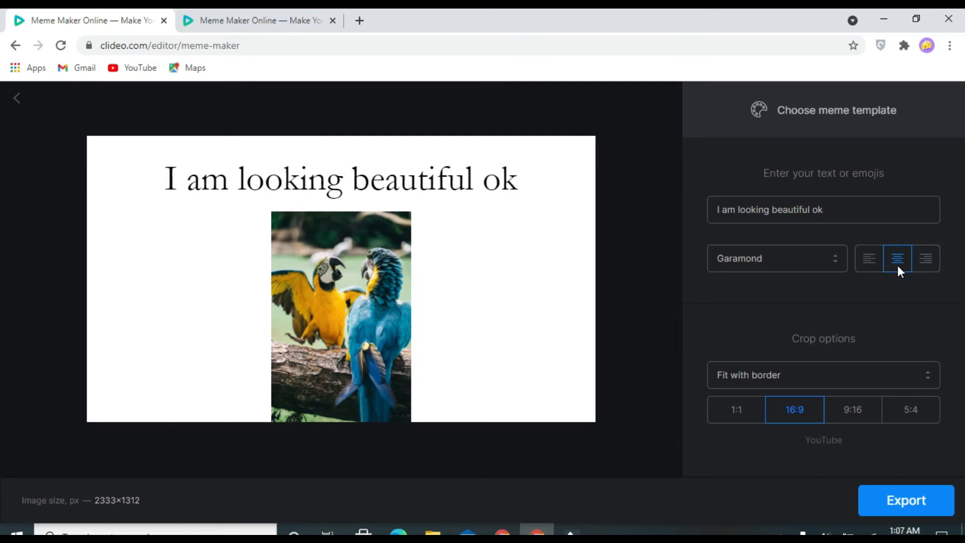
Step: Look over the available meme templates and close them without choosing another one
click(827, 113)
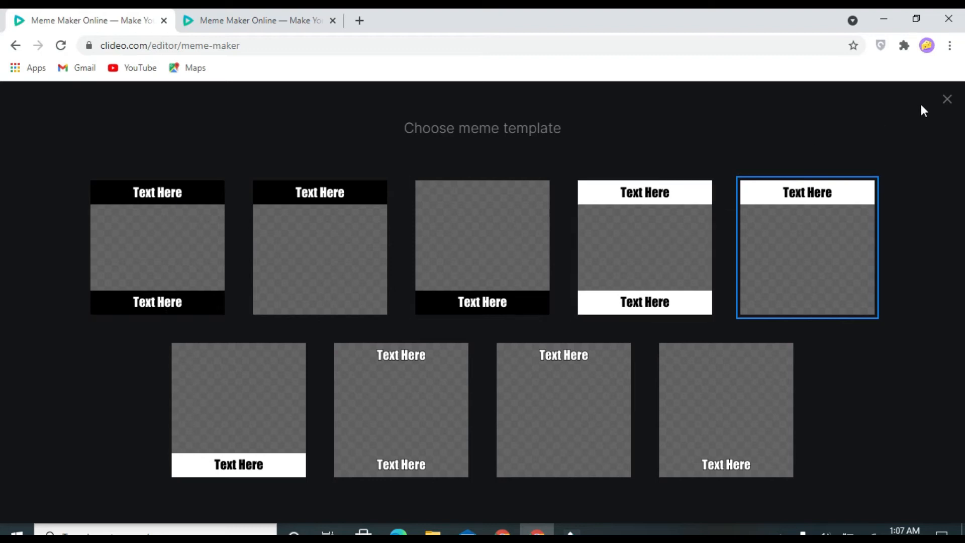
click(948, 100)
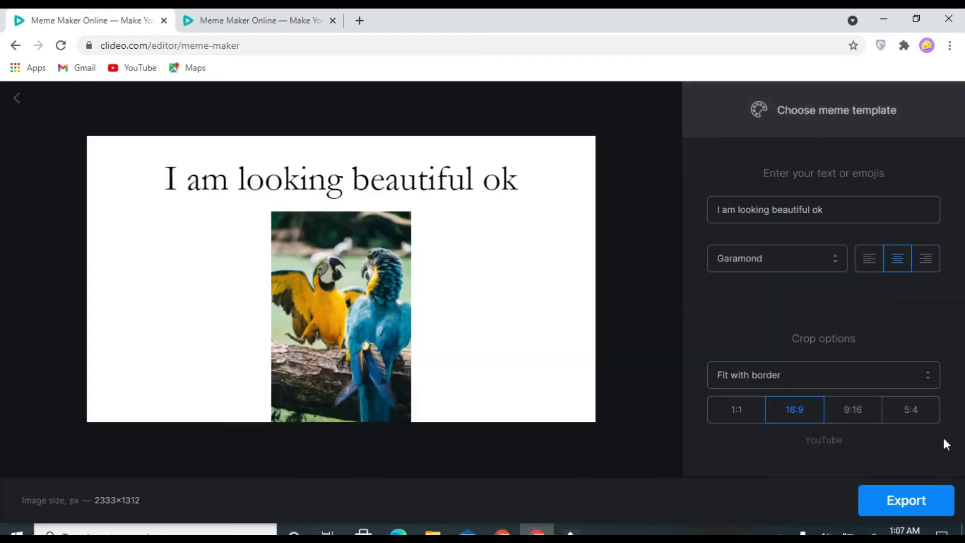
Step: Export the finished meme and download it as a JPG
click(920, 503)
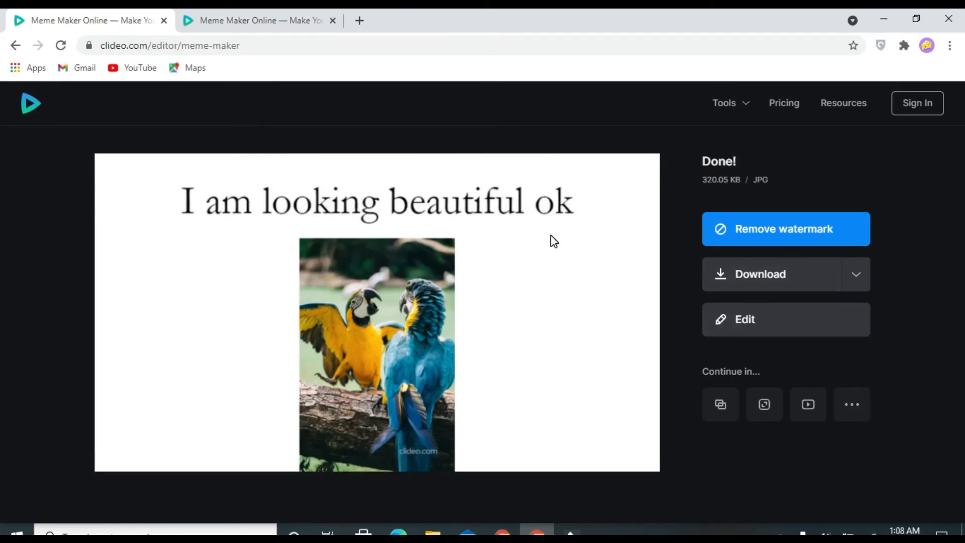
click(773, 282)
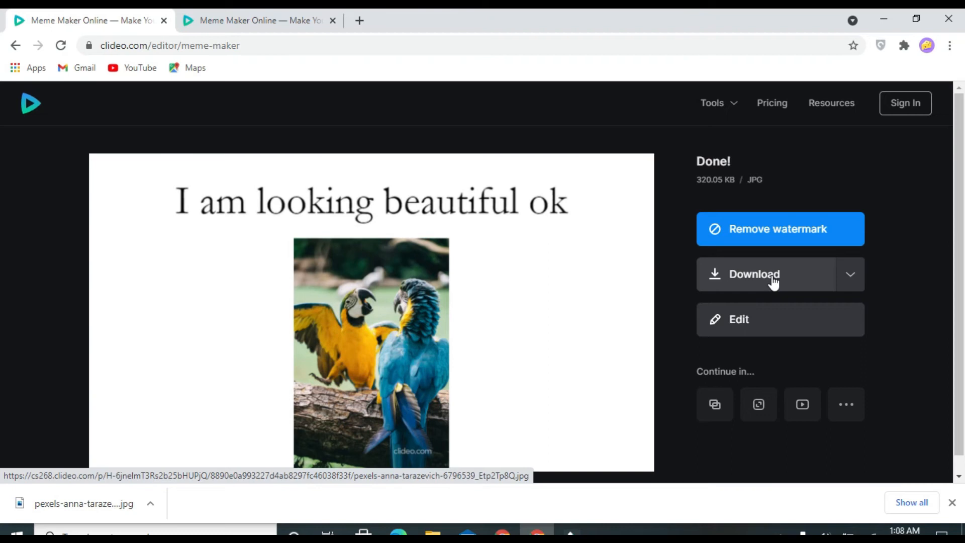
Step: Open the downloaded meme image from the browser's download entry, close the viewer, and go through the entry's options
click(164, 502)
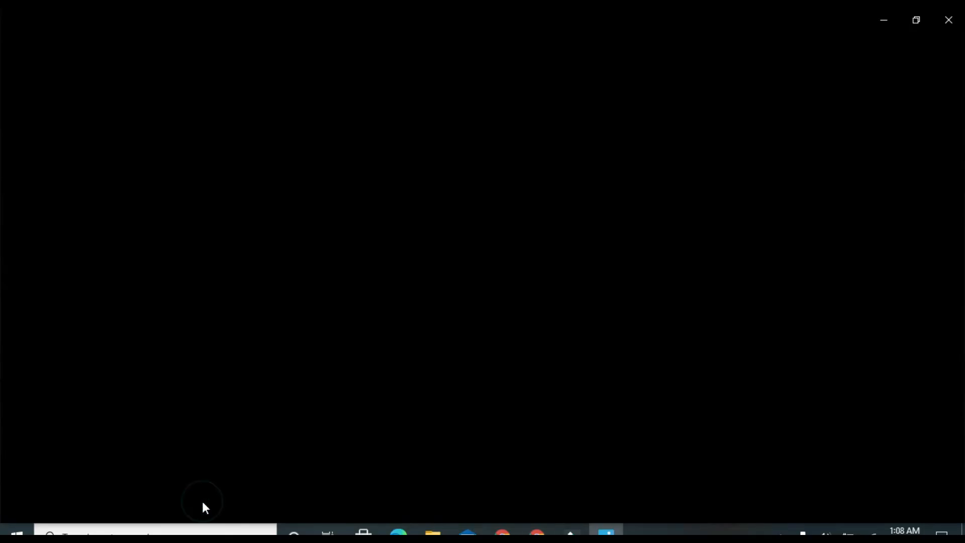
click(949, 20)
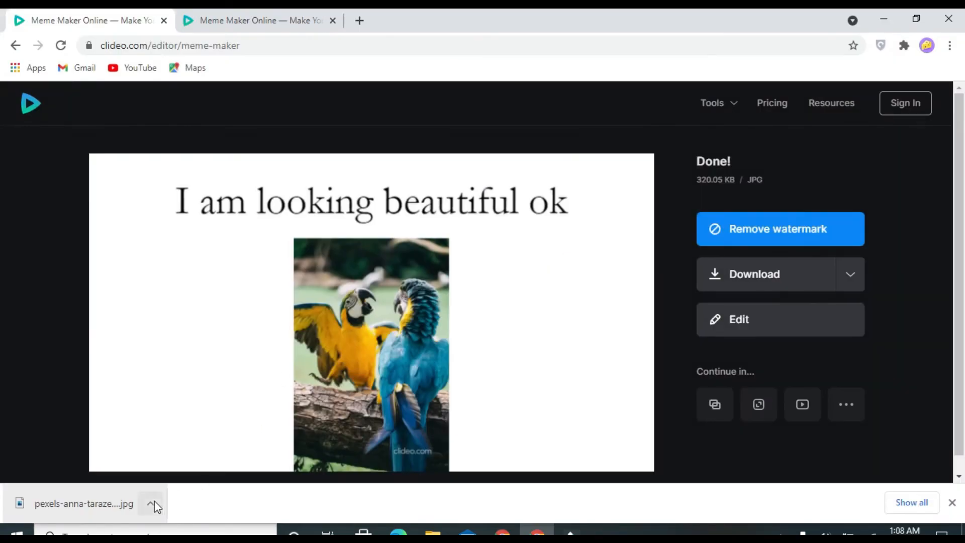
click(153, 502)
click(191, 456)
click(199, 454)
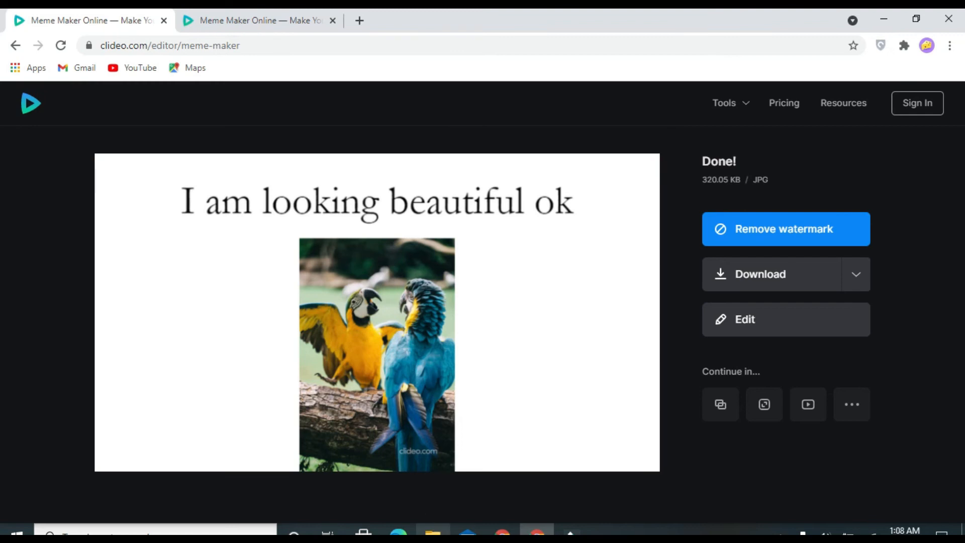
Step: Switch to File Explorer and open the downloaded meme image from the Downloads folder in Photos
click(433, 532)
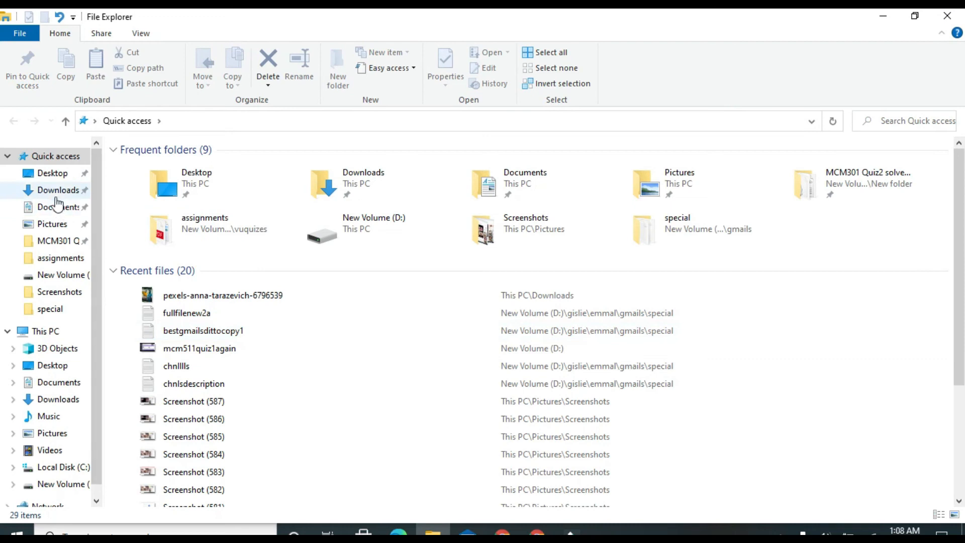
click(56, 196)
click(177, 231)
double_click(177, 231)
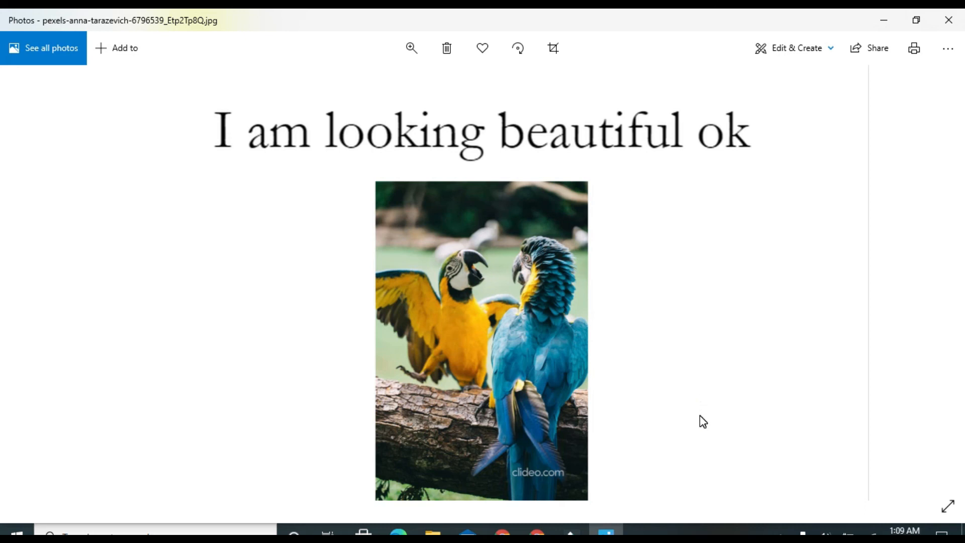
Step: Zoom in on the meme's text and parrots in Photos and return the image to best fit
click(413, 46)
mouse_move(360, 83)
mouse_down()
mouse_move(397, 96)
mouse_move(357, 95)
mouse_up()
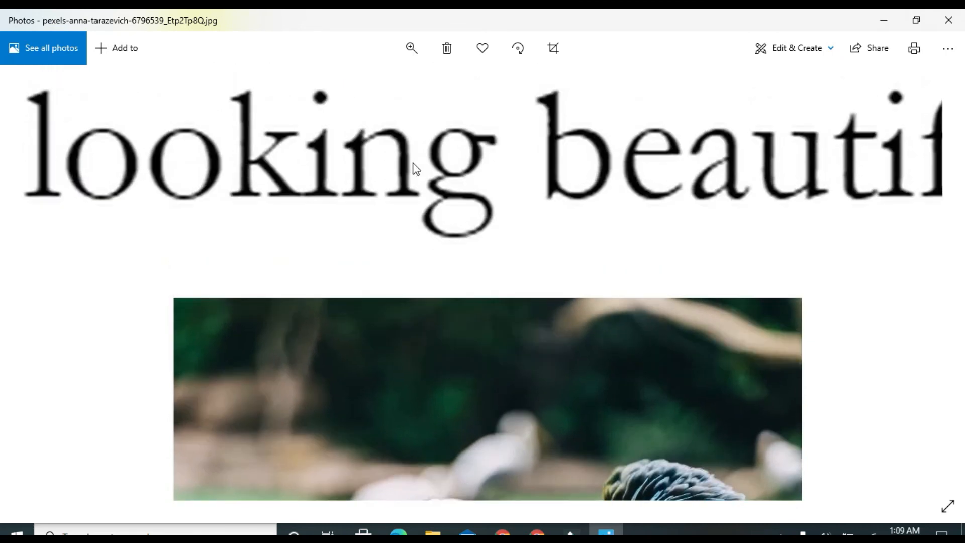
click(412, 50)
drag(360, 83, 348, 85)
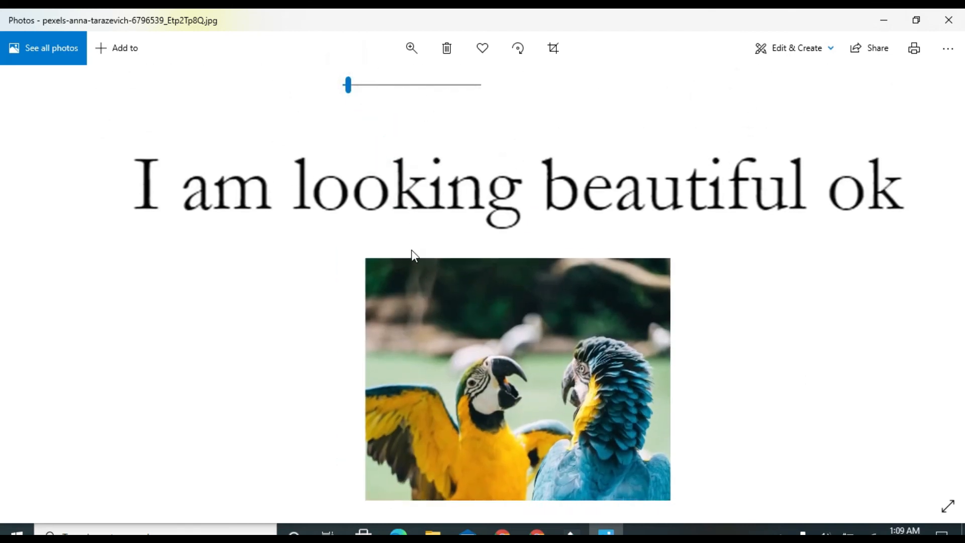
click(405, 42)
drag(351, 86, 332, 92)
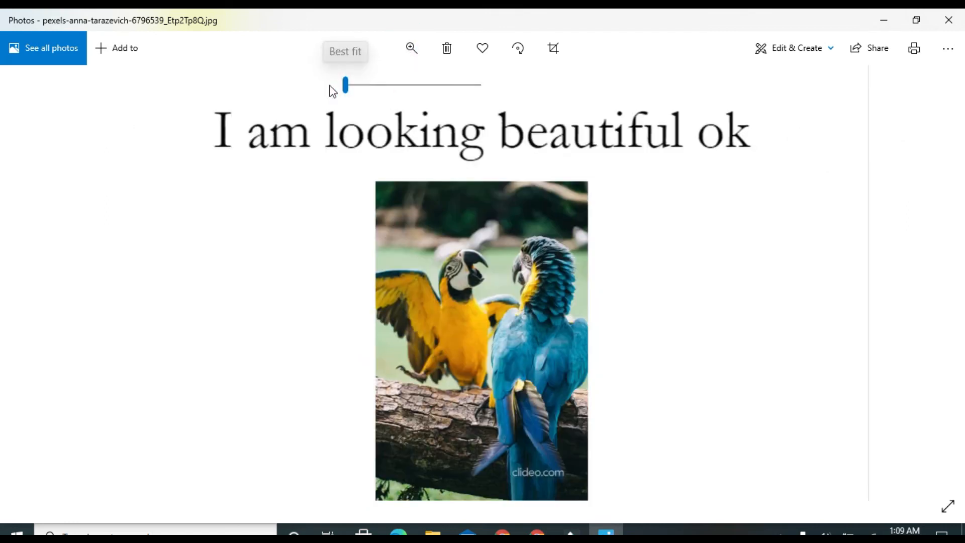